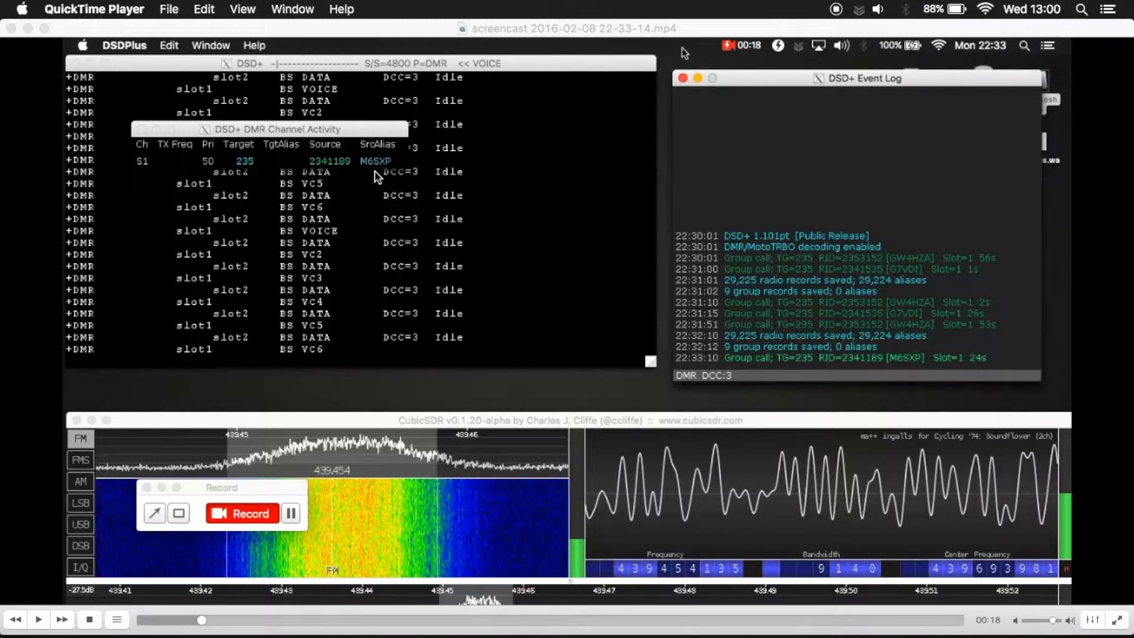
Step: Start playback of the DSD+ decoding screencast in QuickTime Player
{"action": "left_click", "coordinate": [41, 619]}
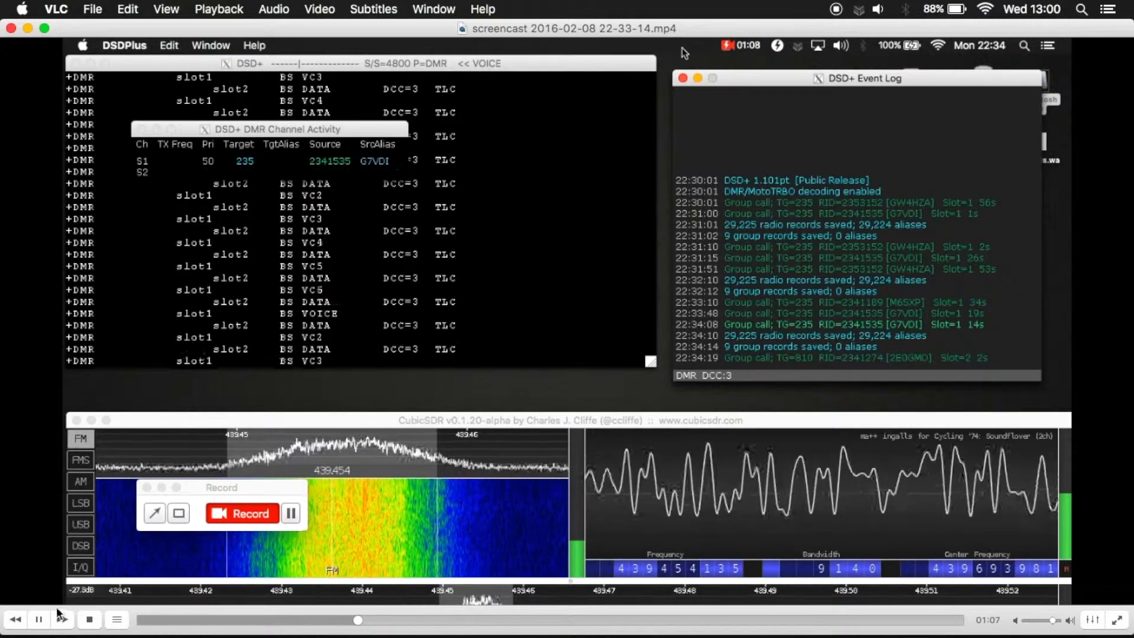
Step: Pause the screencast and seek to around 01:08, where the G7VDI alias appears
{"action": "left_click", "coordinate": [46, 617]}
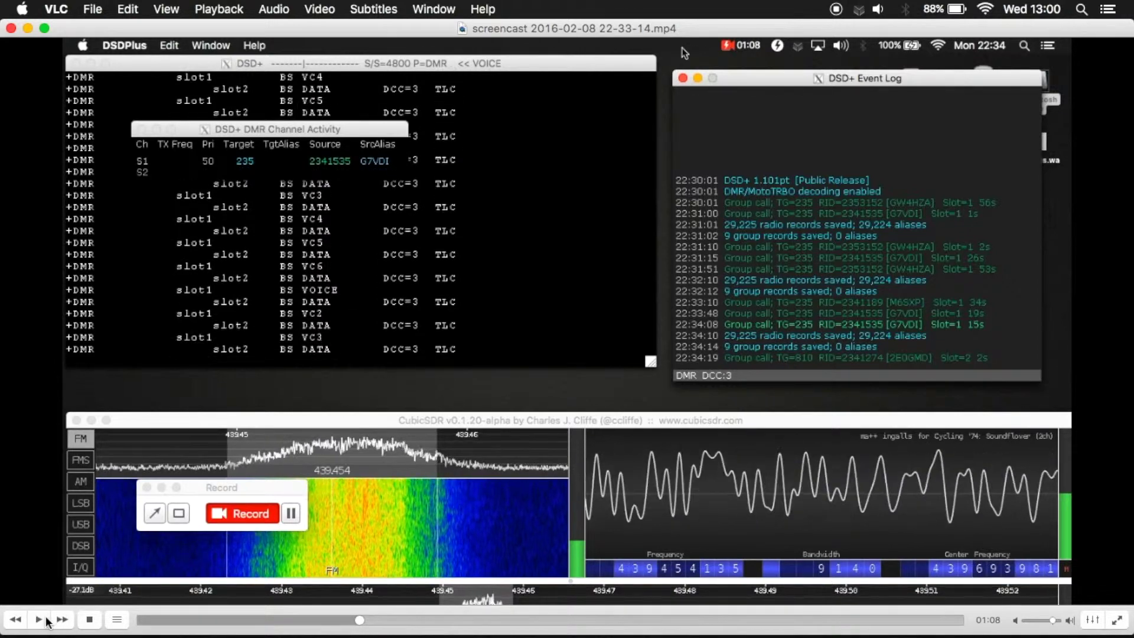
{"action": "left_click", "coordinate": [359, 621]}
Step: Nudge the paused video back to 01:07, then minimize the player to reveal the desktop
{"action": "left_click_drag", "start_coordinate": [359, 622], "coordinate": [356, 622]}
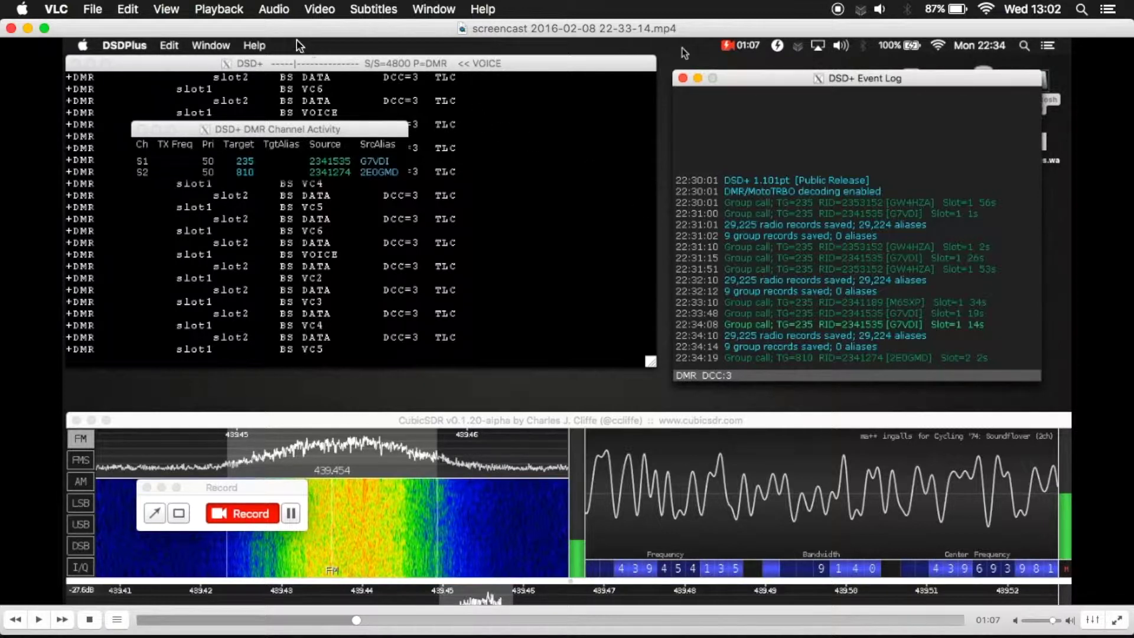
{"action": "left_click", "coordinate": [28, 28]}
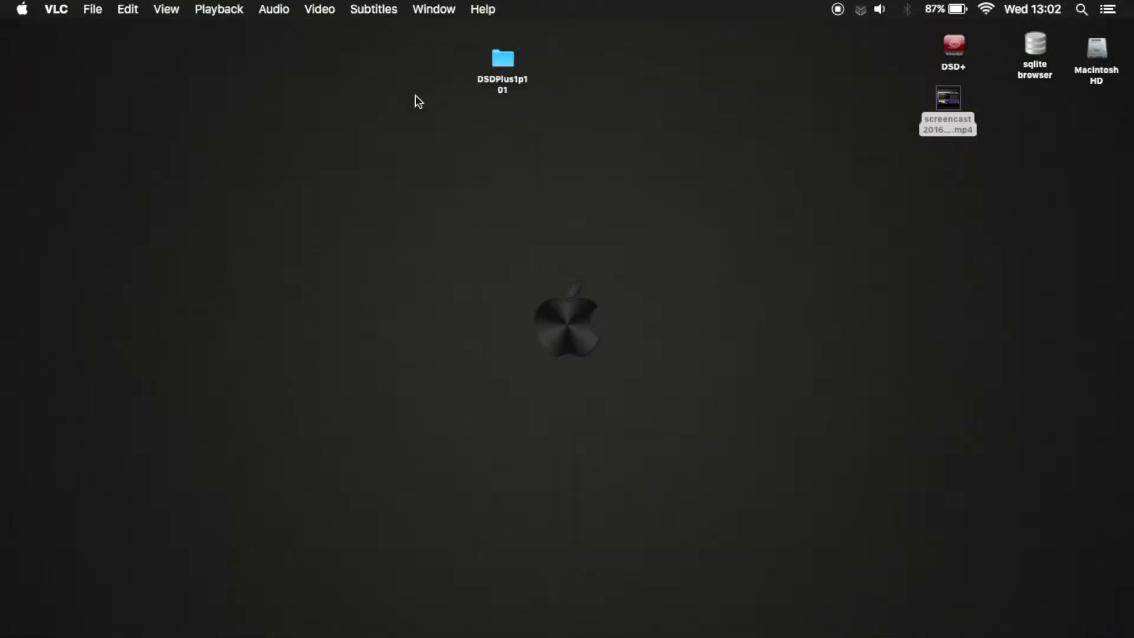
Step: Open the DSDPlus1p101 desktop folder and bring up the actions for DSDPlus.radios
{"action": "double_click", "coordinate": [502, 59]}
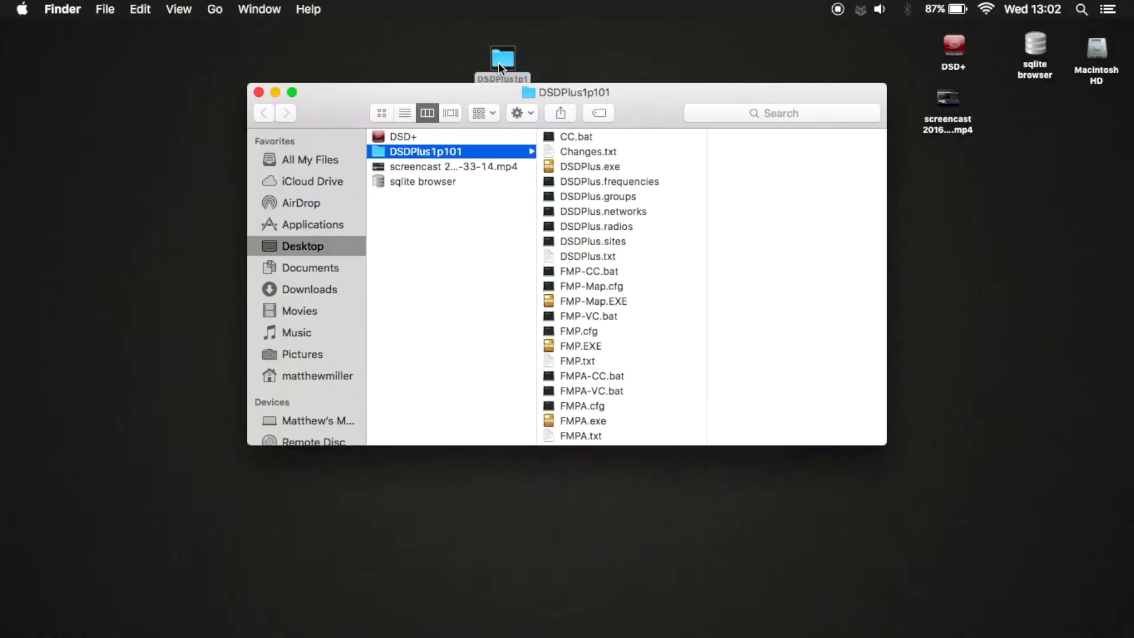
{"action": "left_click_drag", "start_coordinate": [653, 102], "coordinate": [517, 139]}
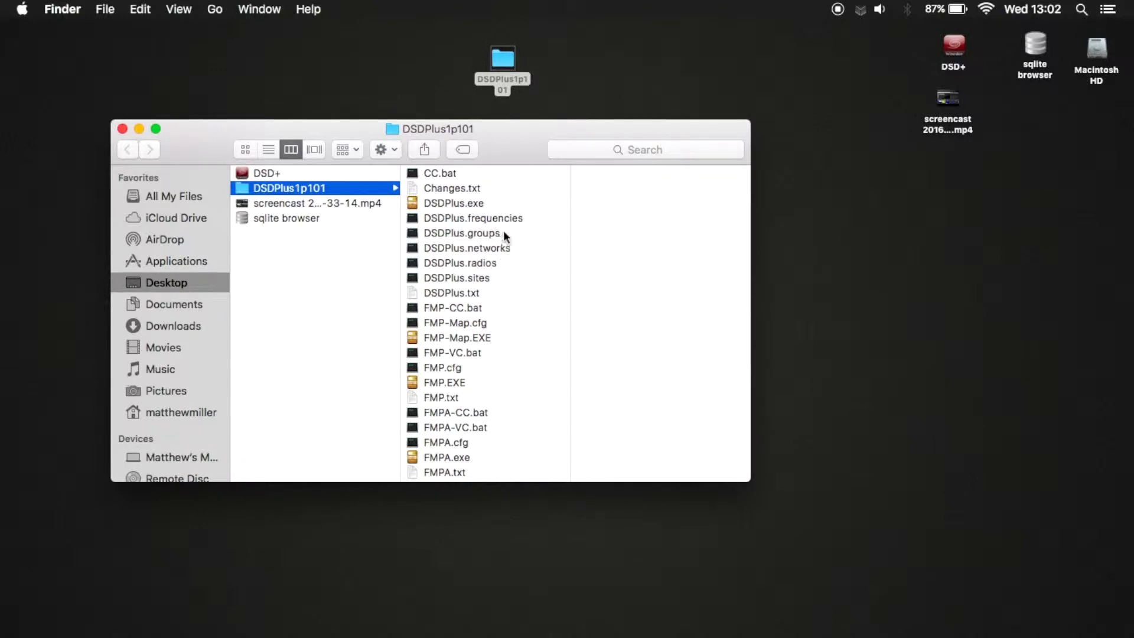
{"action": "left_click", "coordinate": [458, 263]}
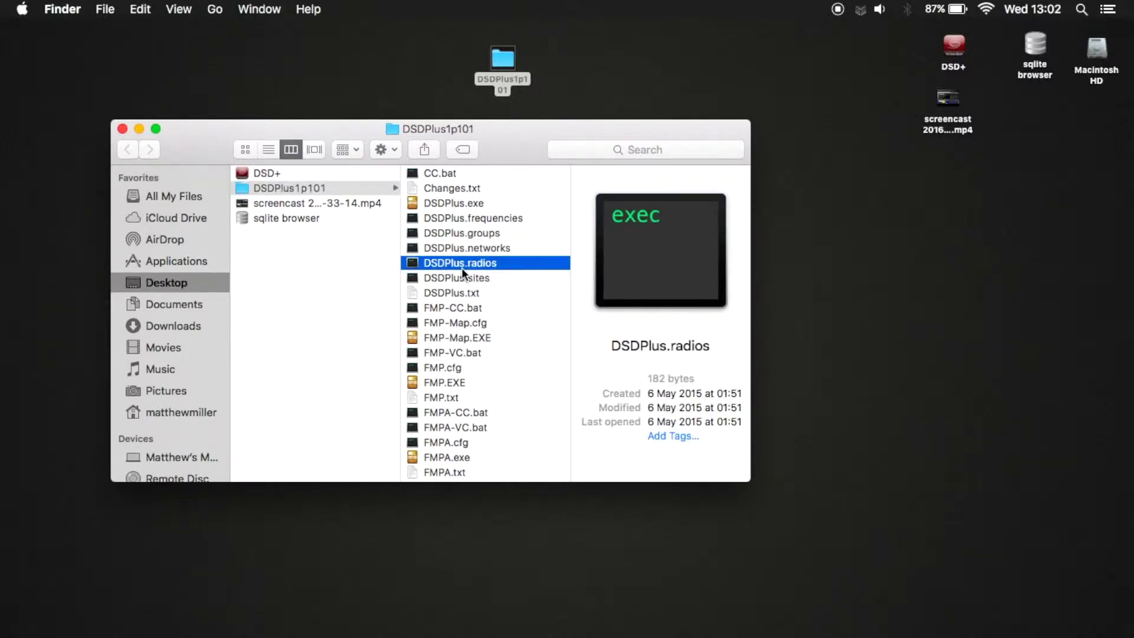
{"action": "right_click", "coordinate": [466, 264]}
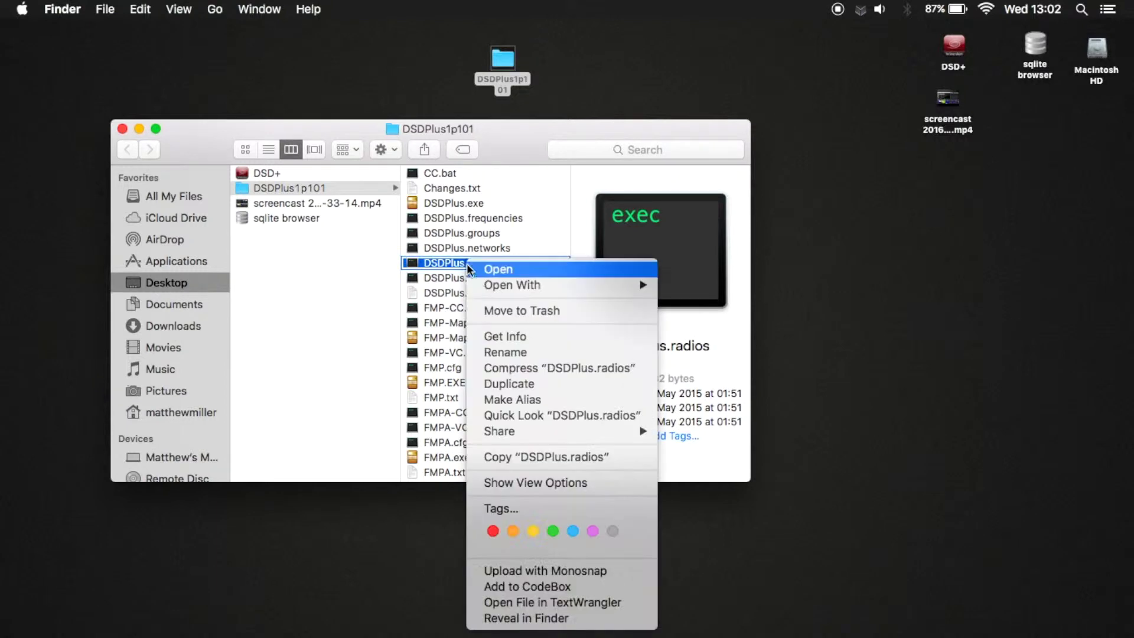
Step: View DSDPlus.radios in TextWrangler, select the line 6 format comment, then close it
{"action": "mouse_move", "coordinate": [491, 284]}
{"action": "left_click", "coordinate": [695, 286]}
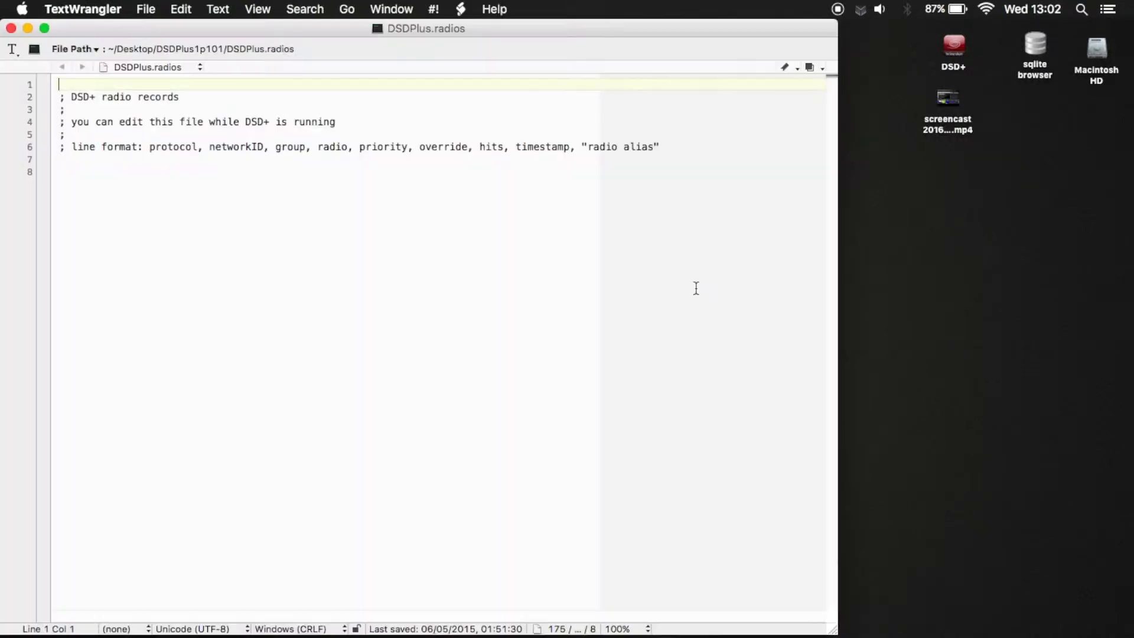
{"action": "left_click_drag", "start_coordinate": [494, 30], "coordinate": [583, 30]}
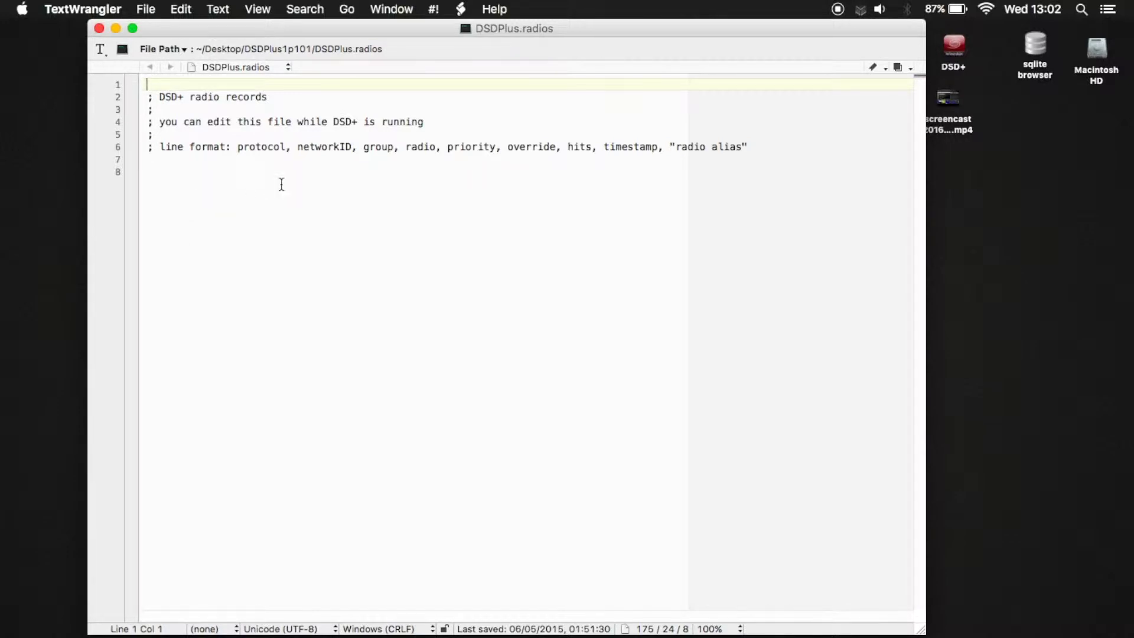
{"action": "left_click_drag", "start_coordinate": [158, 147], "coordinate": [757, 145]}
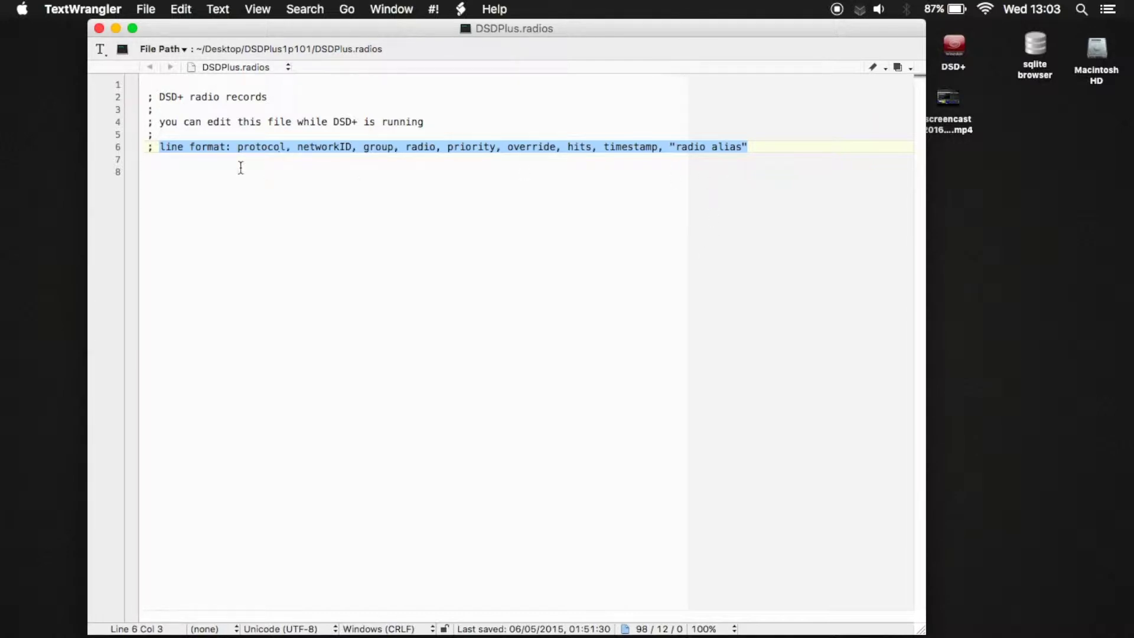
{"action": "left_click", "coordinate": [100, 29]}
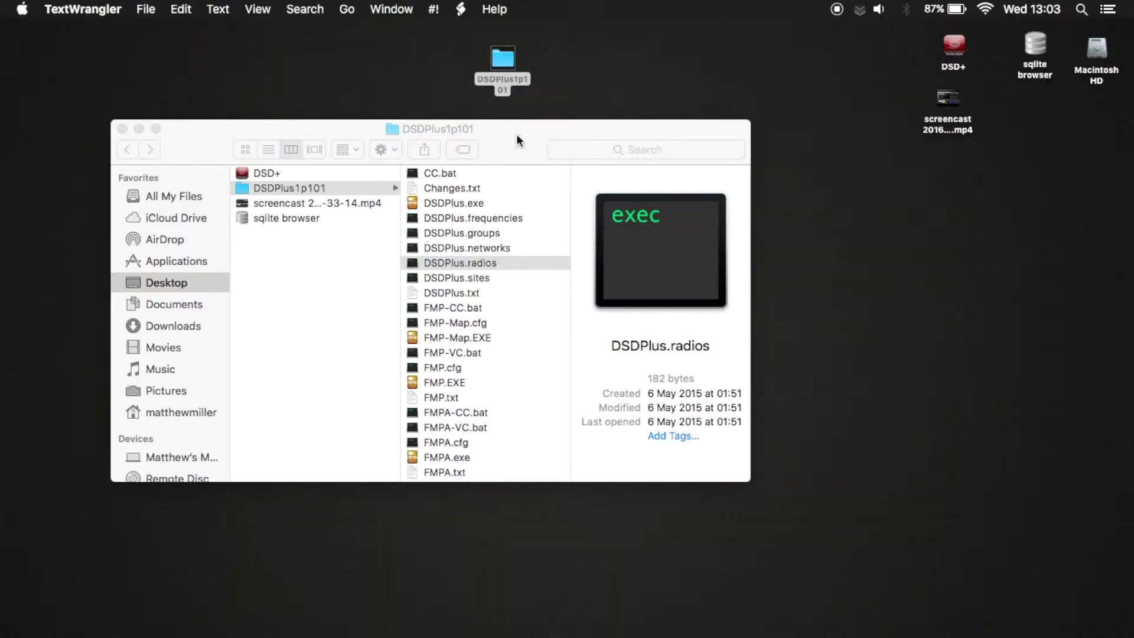
Step: Close the folder window and browse the DSD+ package to drive_c/Program Files/DSDPlus1p101
{"action": "left_click", "coordinate": [123, 129]}
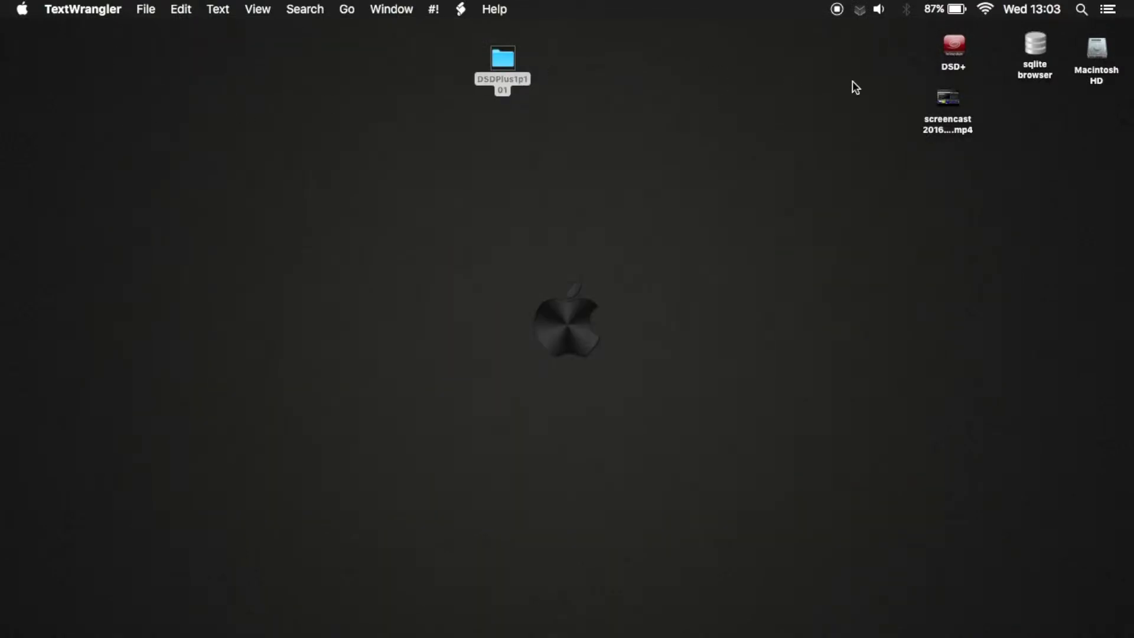
{"action": "left_click", "coordinate": [955, 50]}
{"action": "right_click", "coordinate": [955, 50]}
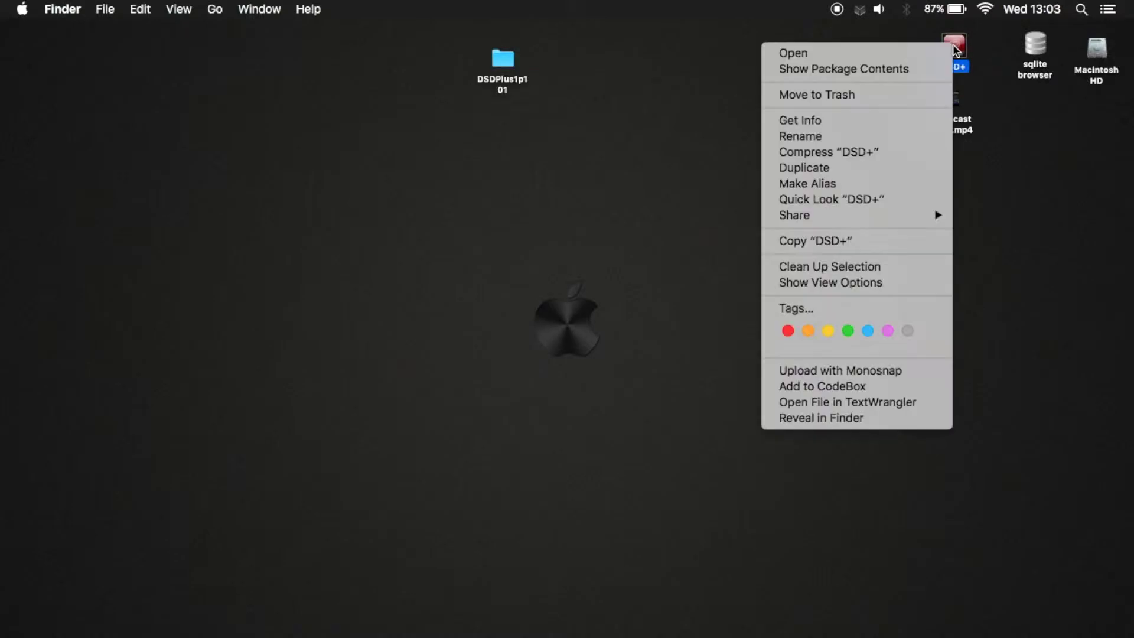
{"action": "left_click", "coordinate": [913, 69]}
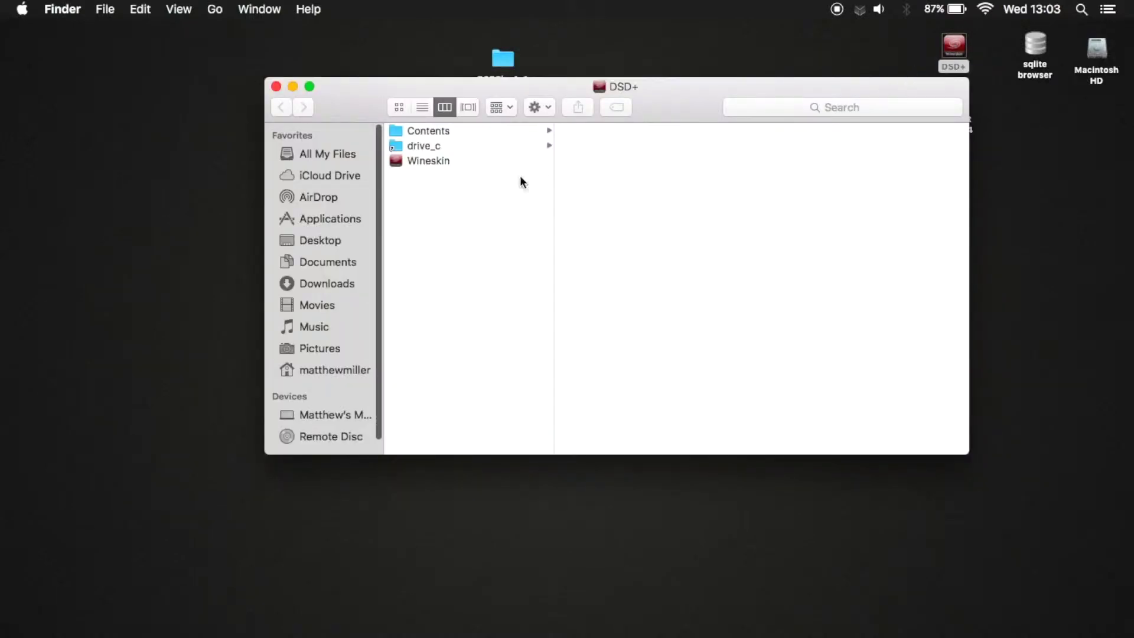
{"action": "left_click", "coordinate": [455, 147]}
{"action": "left_click", "coordinate": [601, 146]}
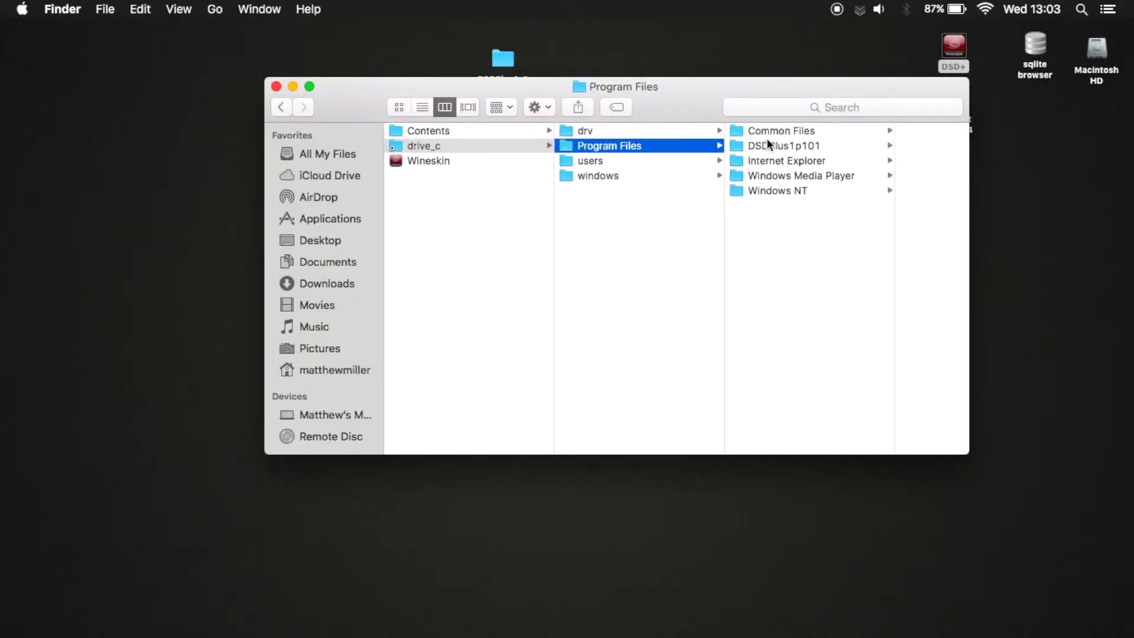
{"action": "left_click", "coordinate": [769, 146]}
Step: Open the installed DSDPlus radios file with TextWrangler
{"action": "left_click_drag", "start_coordinate": [783, 89], "coordinate": [568, 98]}
{"action": "left_click", "coordinate": [614, 184]}
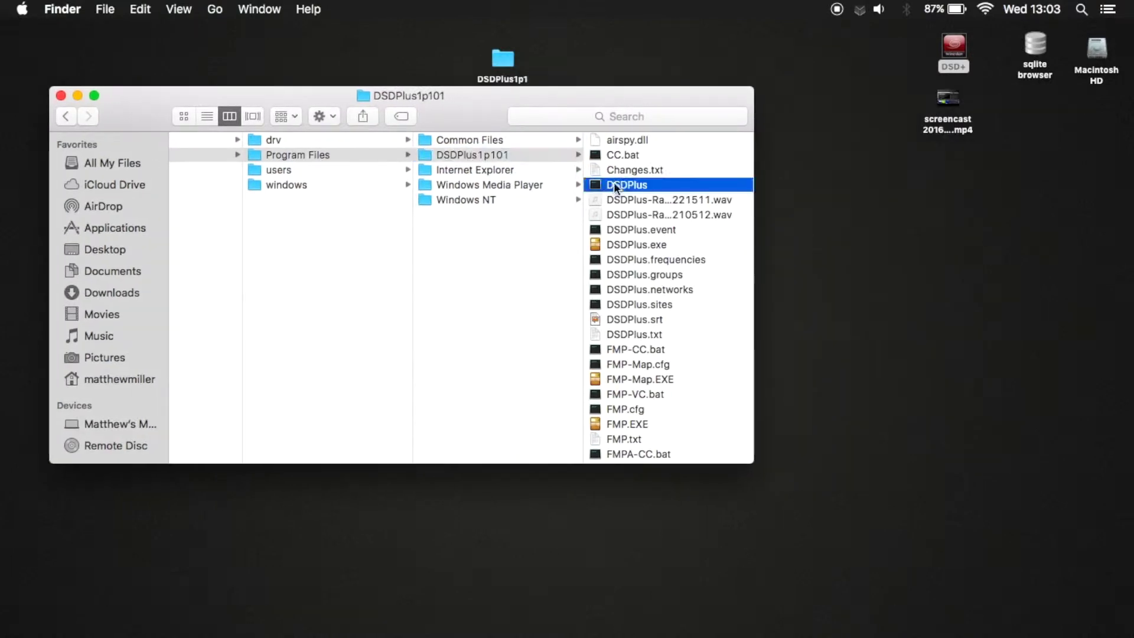
{"action": "right_click", "coordinate": [497, 186]}
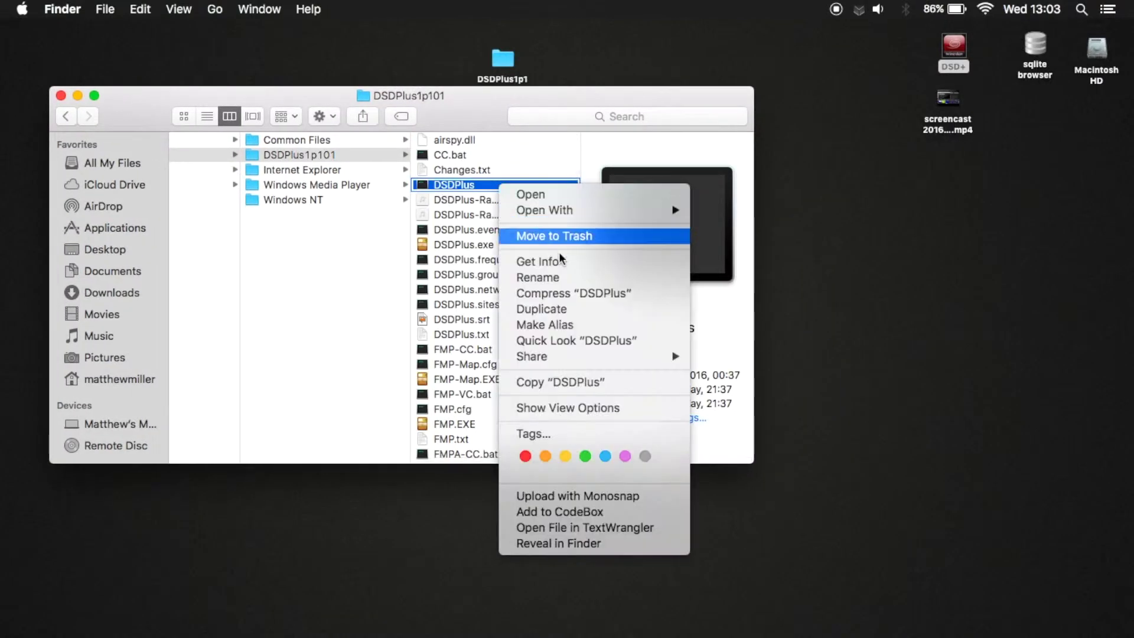
{"action": "mouse_move", "coordinate": [648, 211]}
{"action": "left_click", "coordinate": [738, 212]}
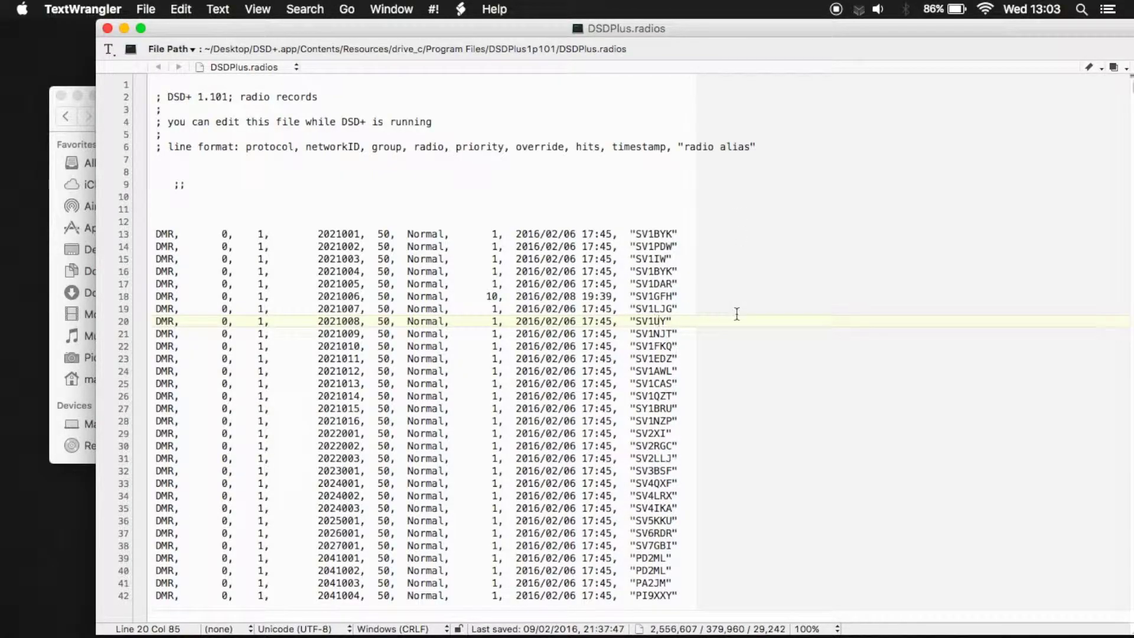
Step: Scroll through the DMR radio records in DSDPlus.radios, then close the document
{"action": "scroll", "coordinate": [736, 314], "scroll_direction": "down", "scroll_amount": 20}
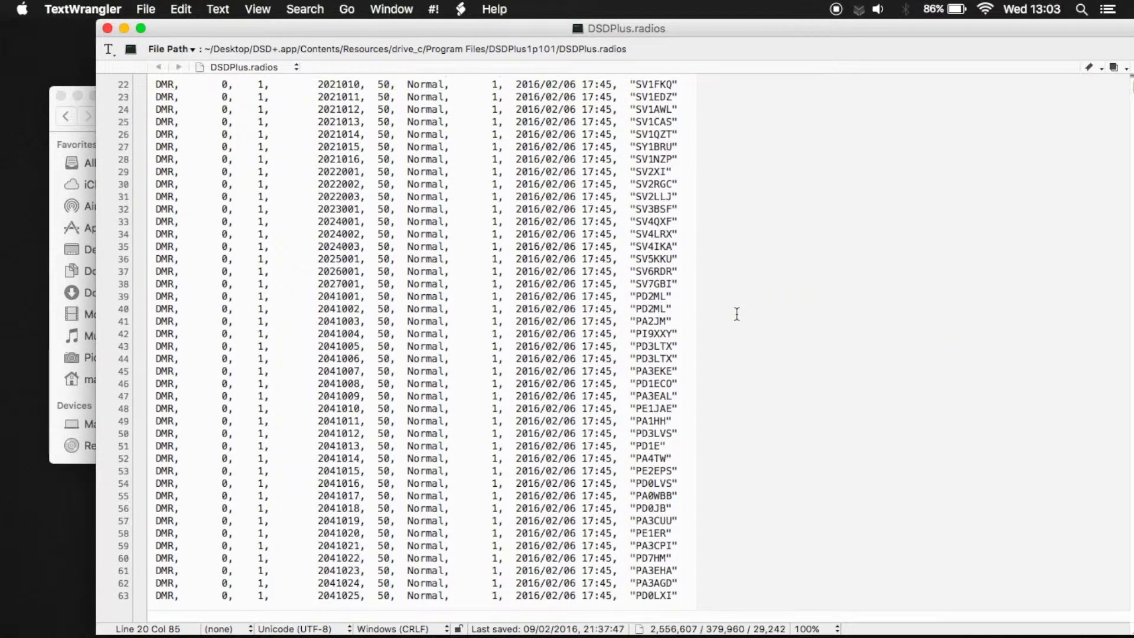
{"action": "scroll", "coordinate": [736, 313], "scroll_direction": "down", "scroll_amount": 20}
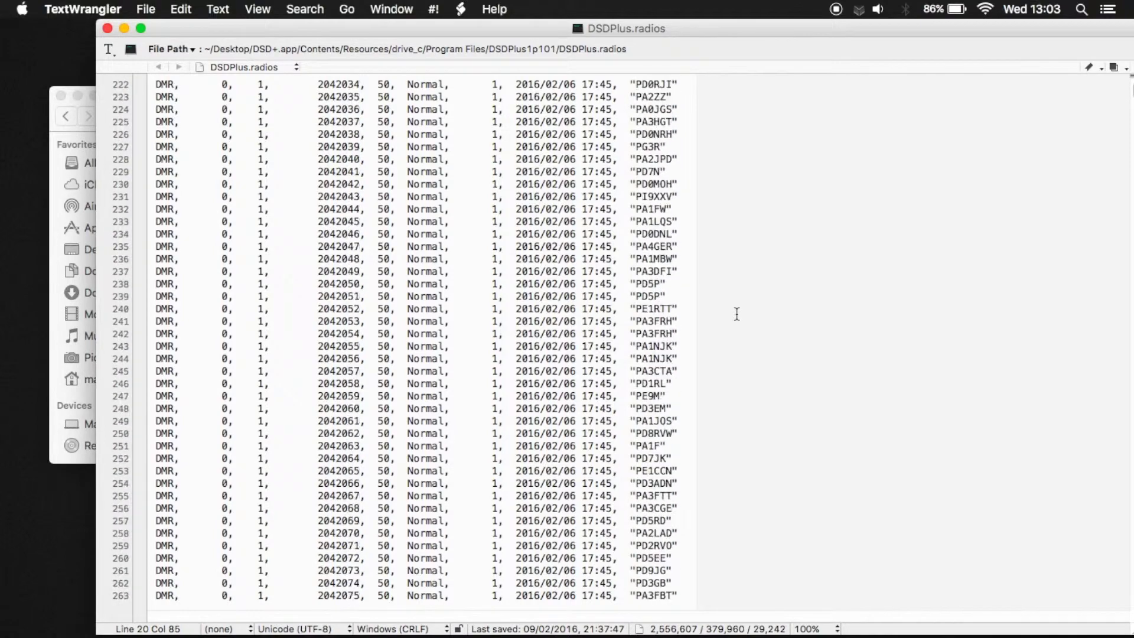
{"action": "scroll", "coordinate": [736, 314], "scroll_direction": "down", "scroll_amount": 20}
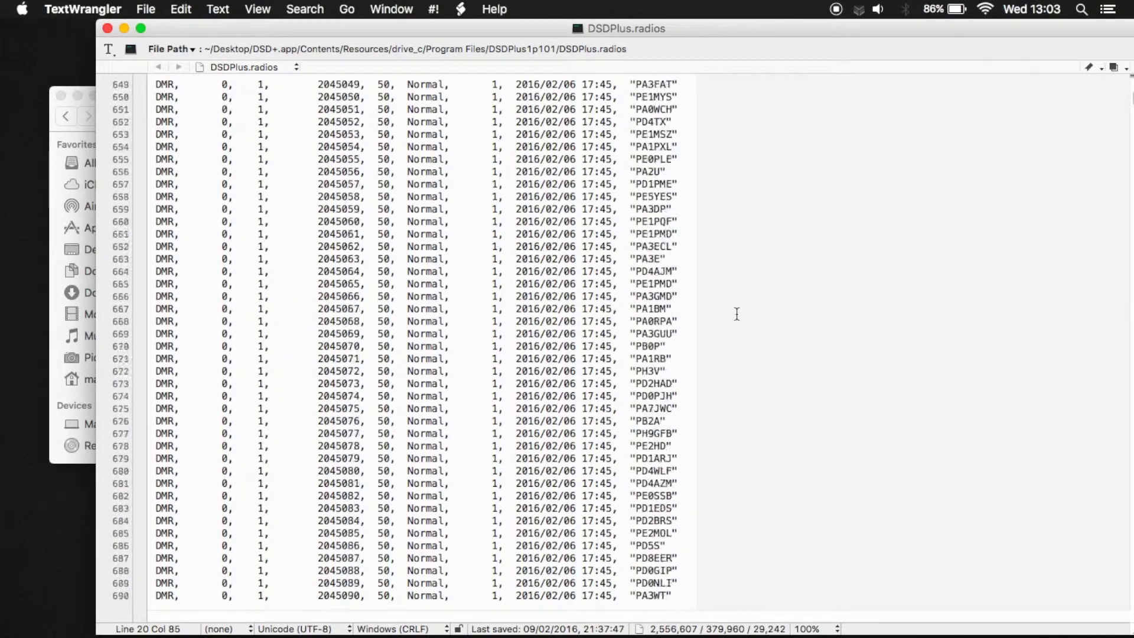
{"action": "scroll", "coordinate": [737, 314], "scroll_direction": "down", "scroll_amount": 20}
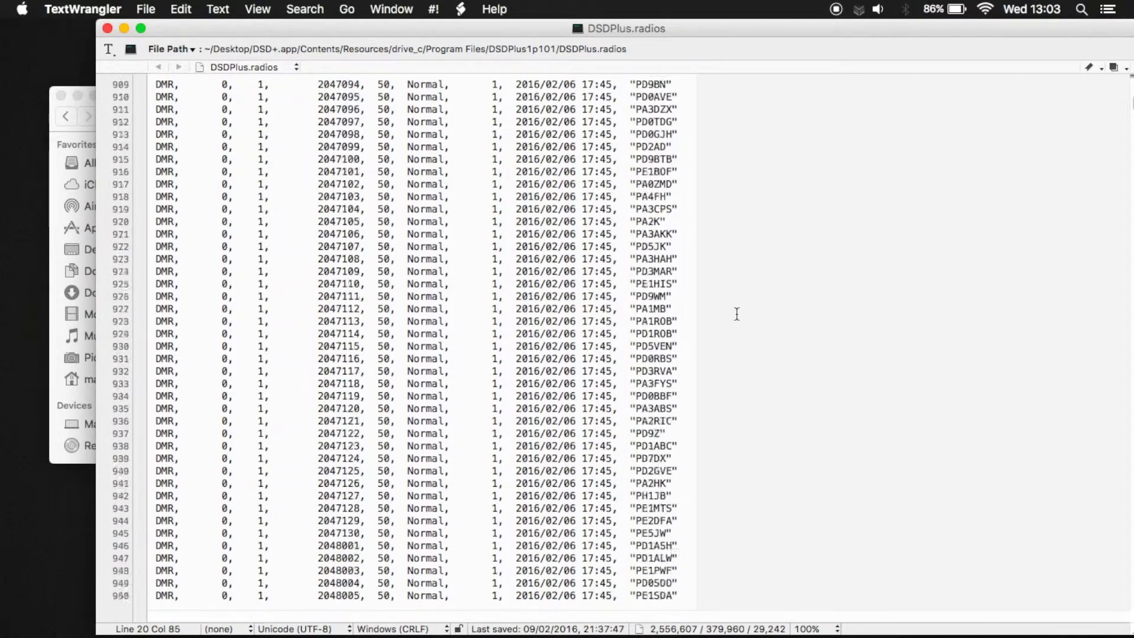
{"action": "scroll", "coordinate": [736, 313], "scroll_direction": "down", "scroll_amount": 15}
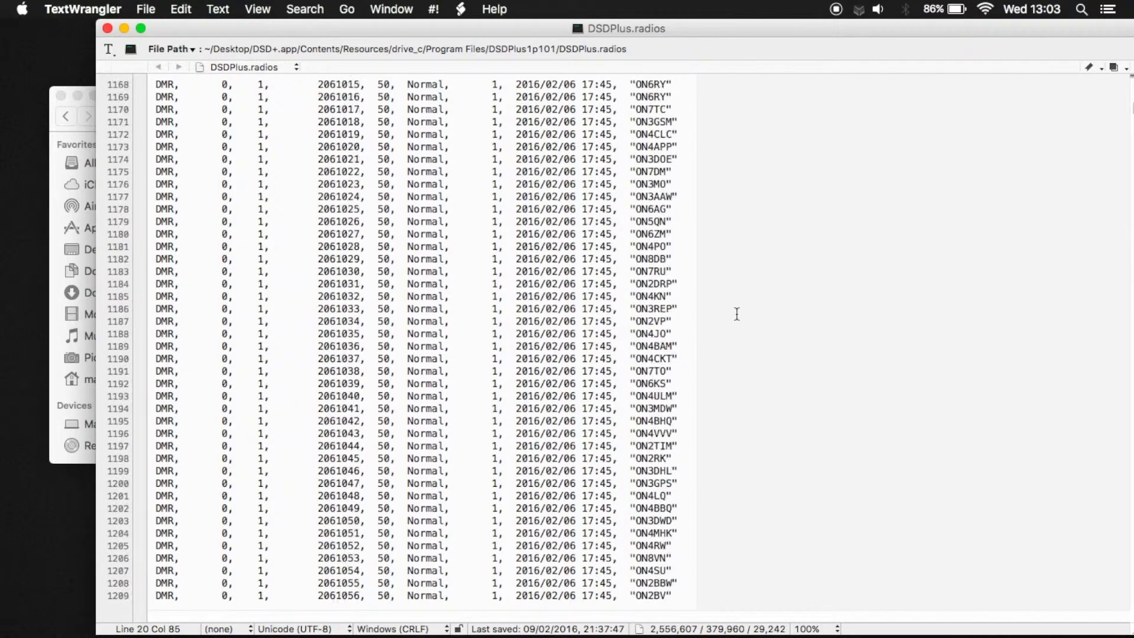
{"action": "scroll", "coordinate": [736, 314], "scroll_direction": "up", "scroll_amount": 20}
{"action": "scroll", "coordinate": [737, 314], "scroll_direction": "up", "scroll_amount": 20}
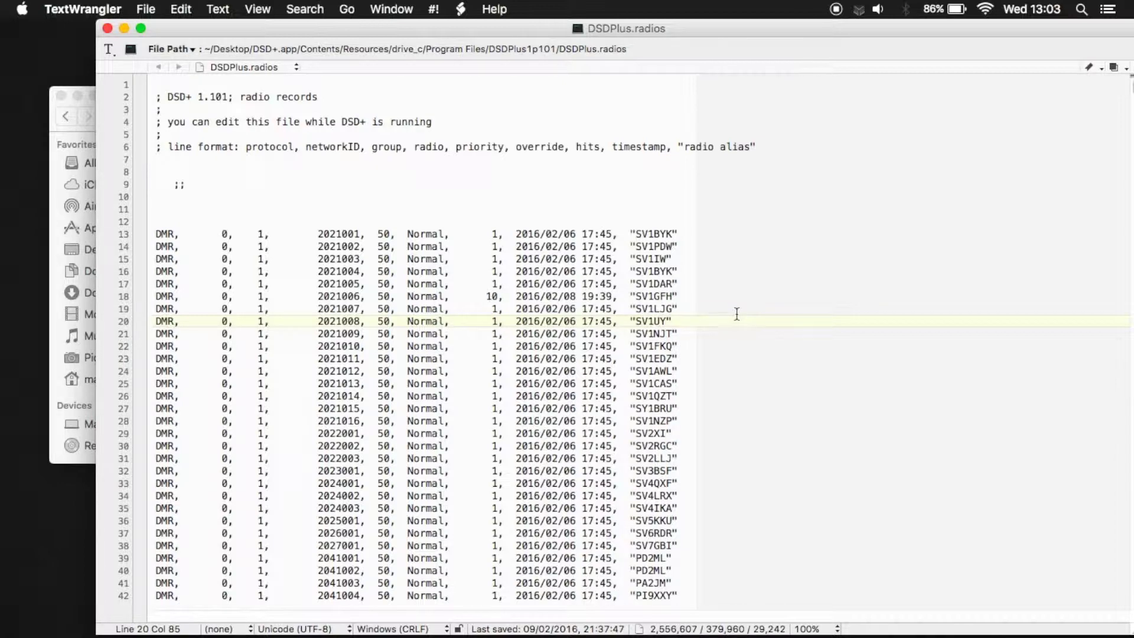
{"action": "scroll", "coordinate": [737, 314], "scroll_direction": "down", "scroll_amount": 20}
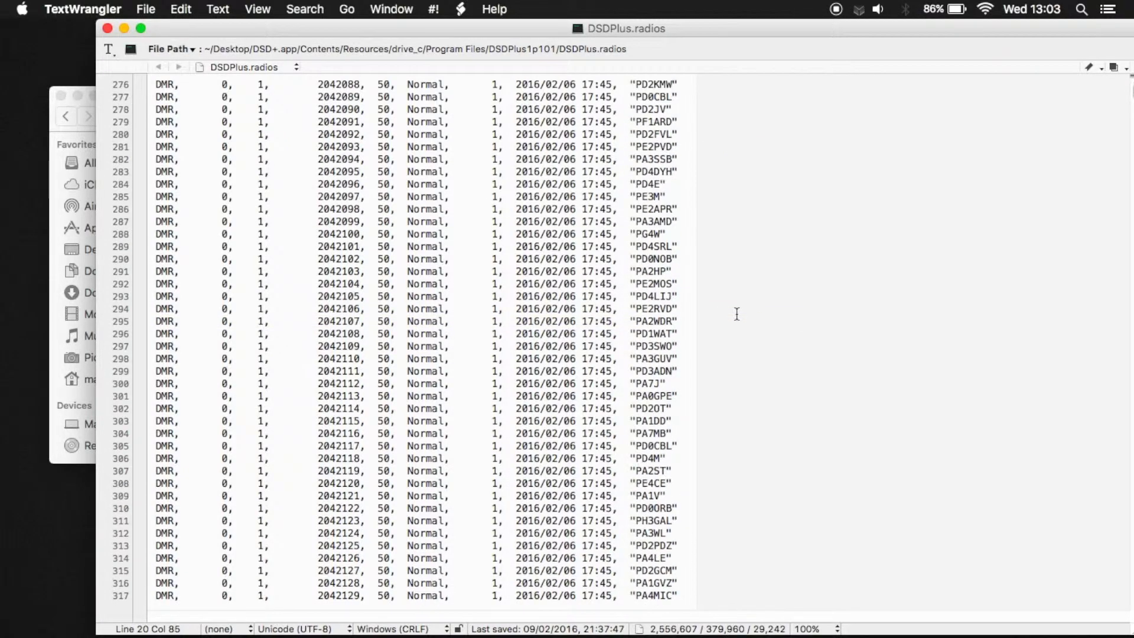
{"action": "scroll", "coordinate": [737, 314], "scroll_direction": "down", "scroll_amount": 20}
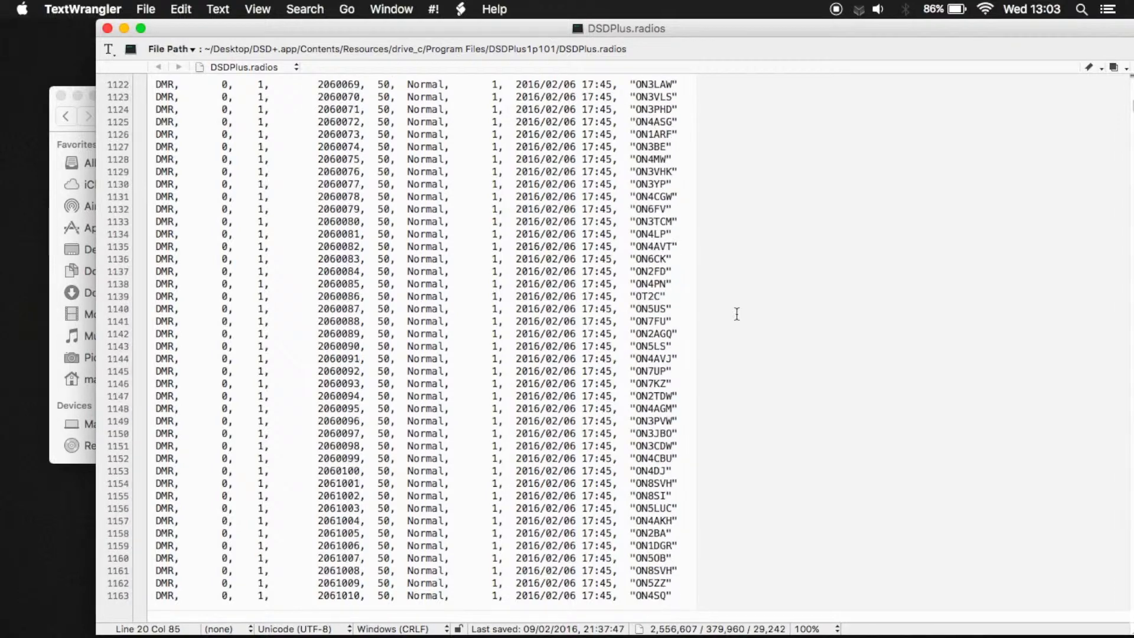
{"action": "scroll", "coordinate": [736, 313], "scroll_direction": "down", "scroll_amount": 18}
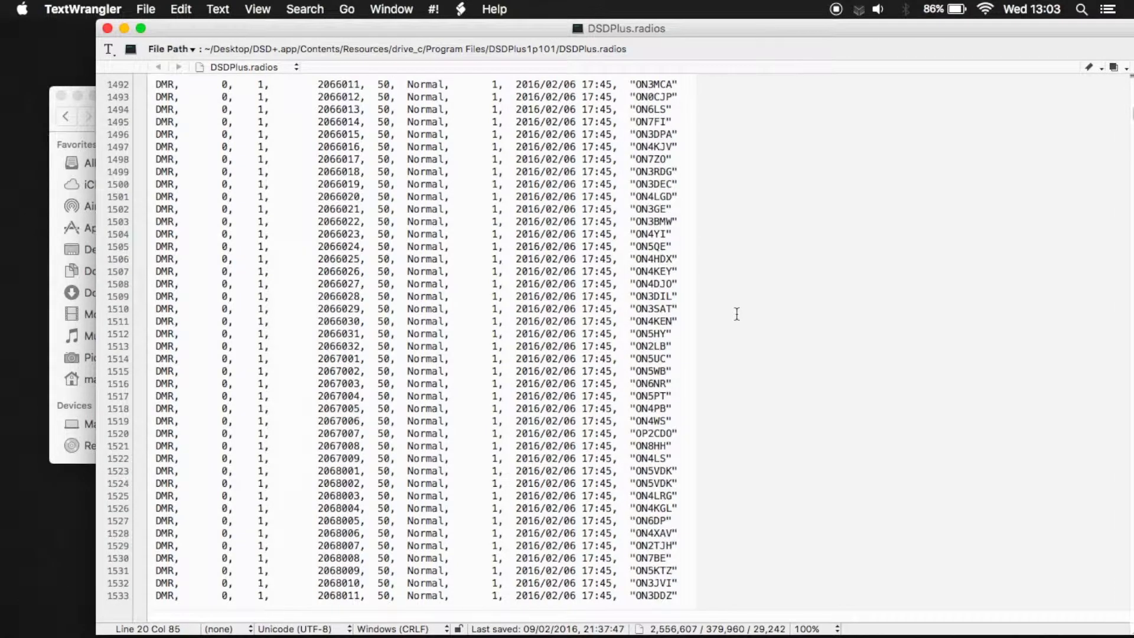
{"action": "left_click", "coordinate": [107, 28]}
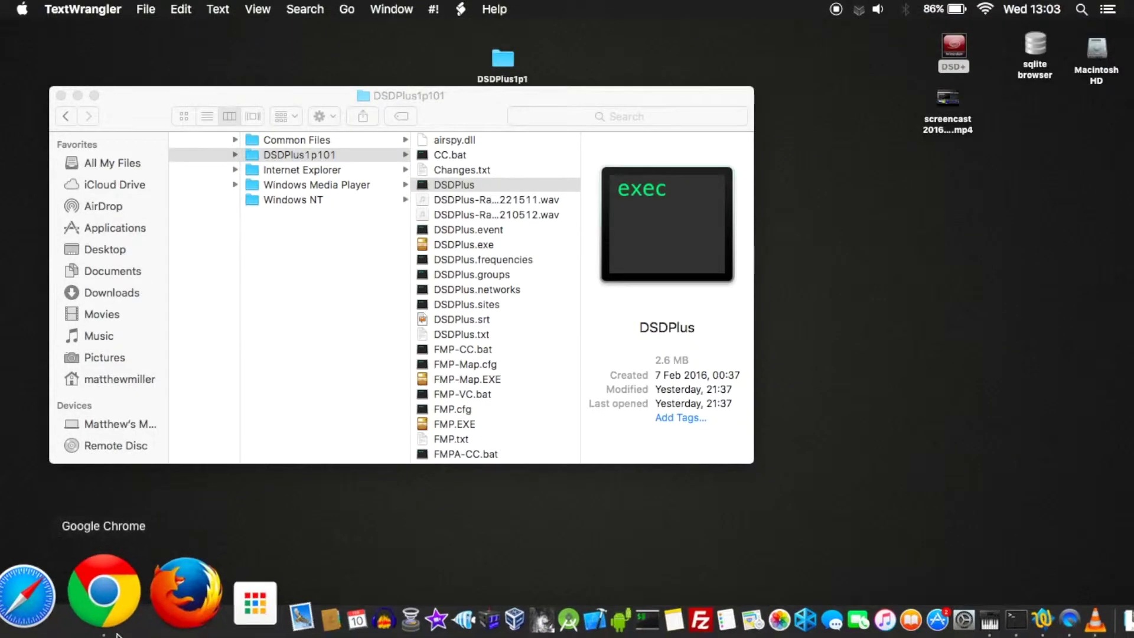
Step: Search the web for 'dmr marc' in Chrome and open the DMR-MARC Network site
{"action": "left_click", "coordinate": [117, 633]}
{"action": "left_click", "coordinate": [359, 65]}
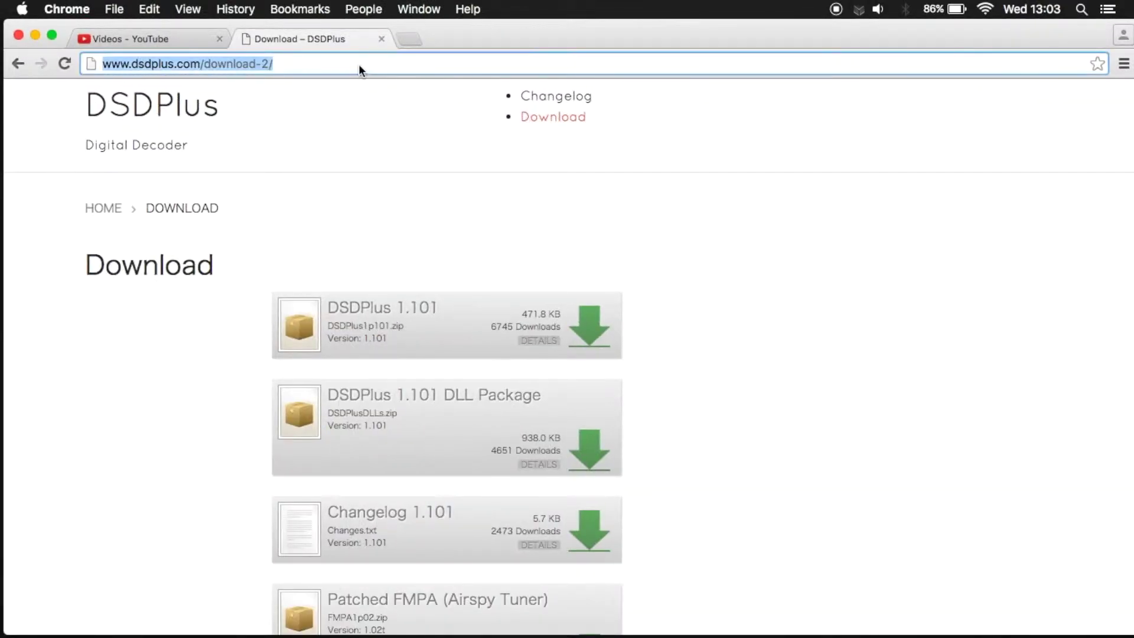
{"action": "type", "text": "dmr marc"}
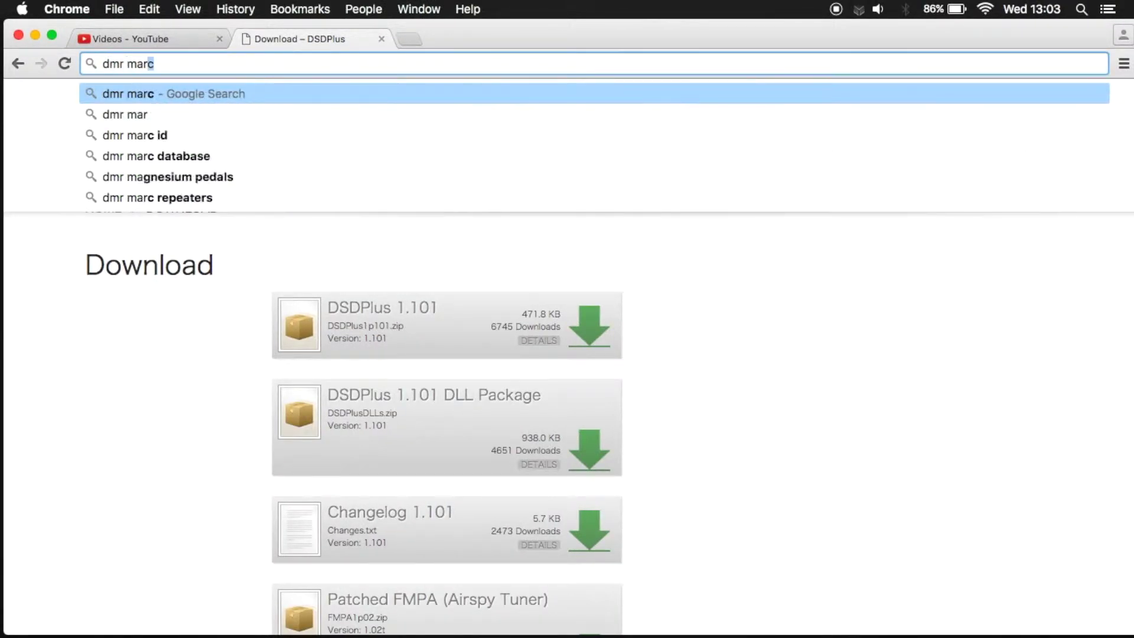
{"action": "key", "text": "Return"}
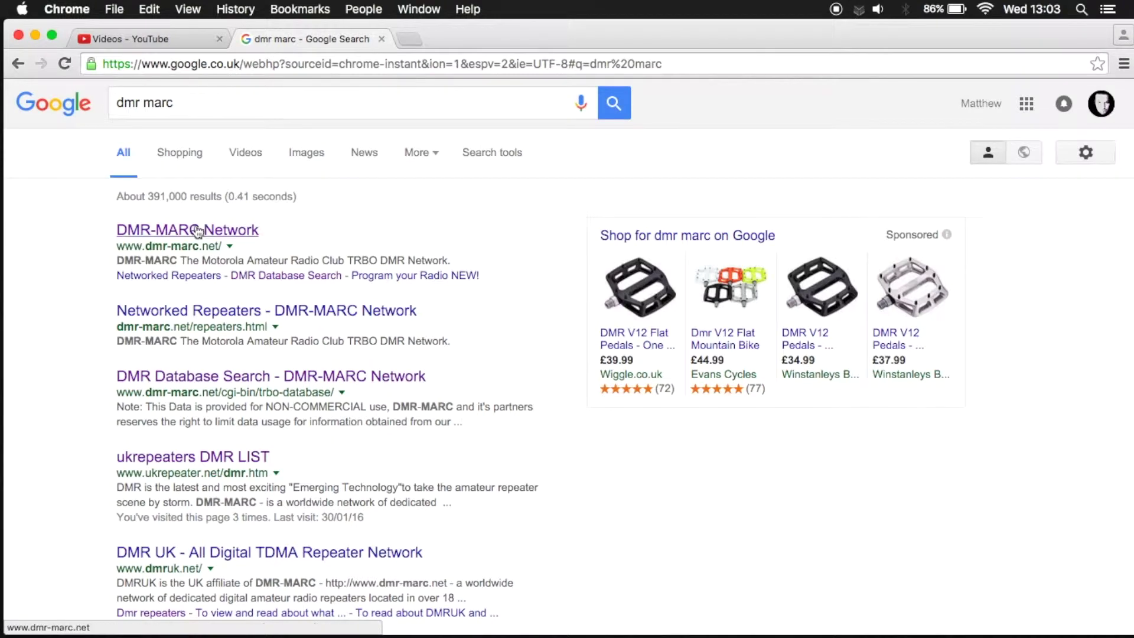
{"action": "left_click", "coordinate": [194, 228]}
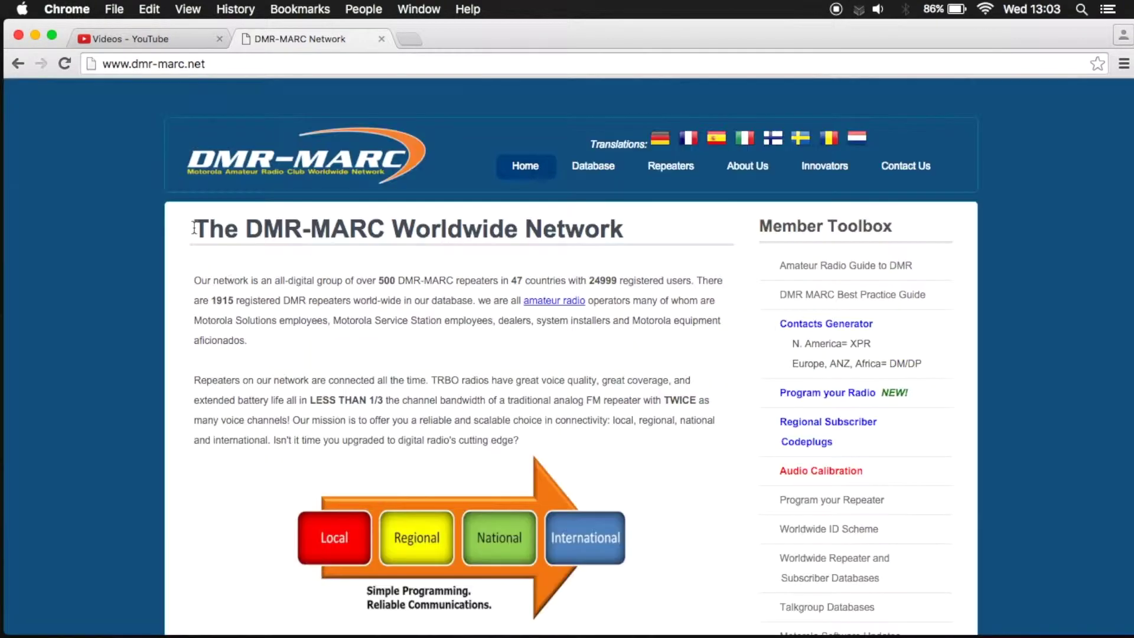
Step: Go from Database search to the dump tool and load the full users table as CSV
{"action": "left_click", "coordinate": [596, 173]}
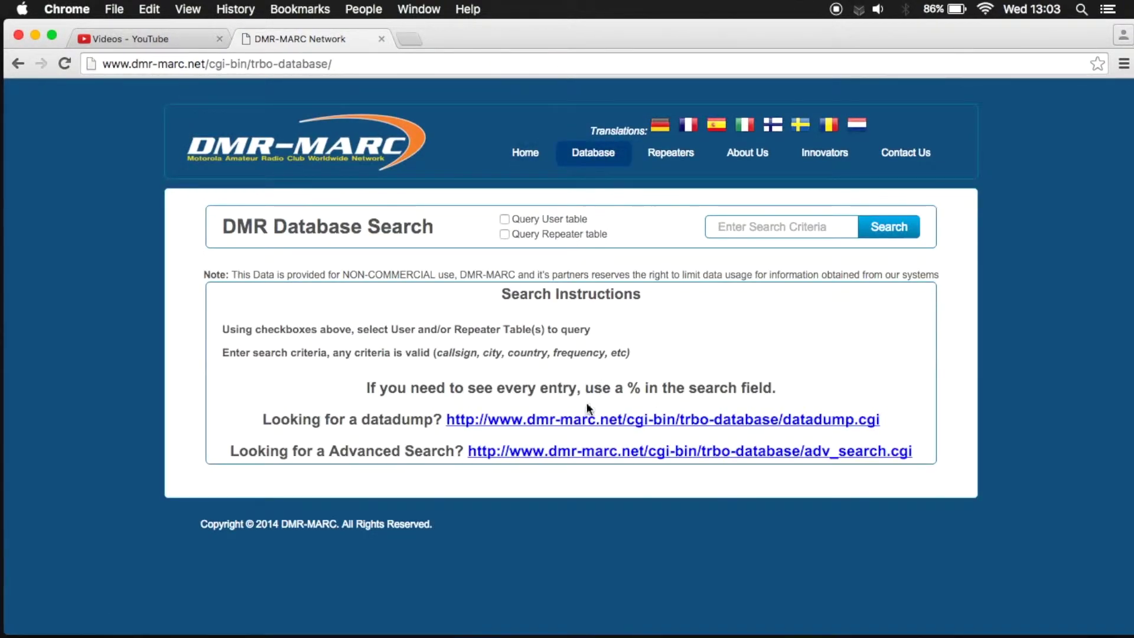
{"action": "left_click", "coordinate": [564, 453]}
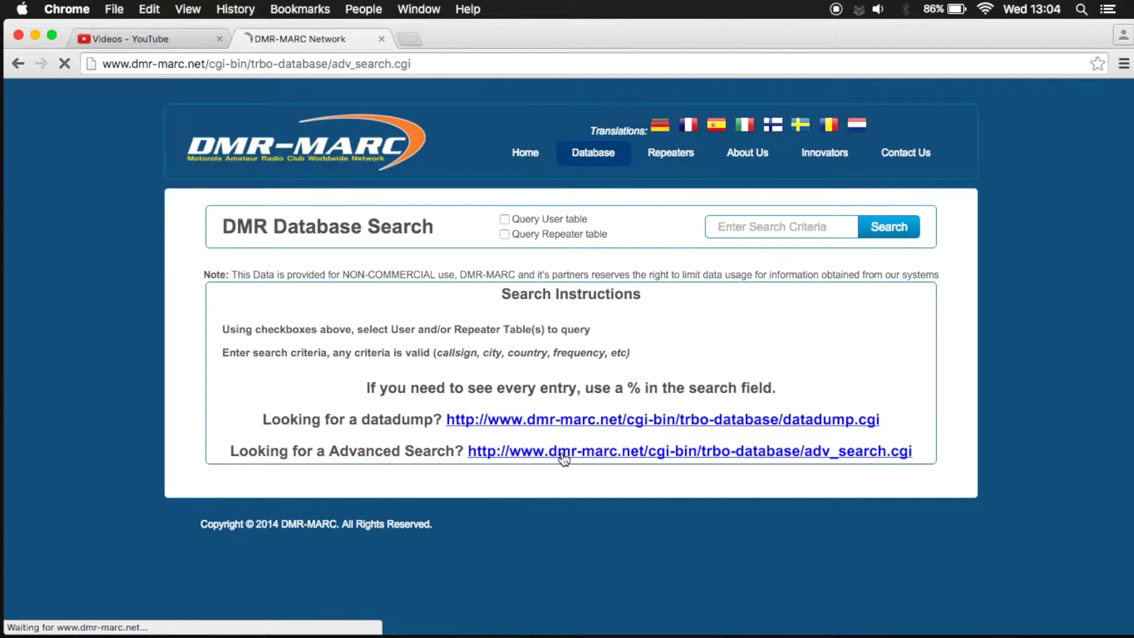
{"action": "left_click", "coordinate": [567, 402]}
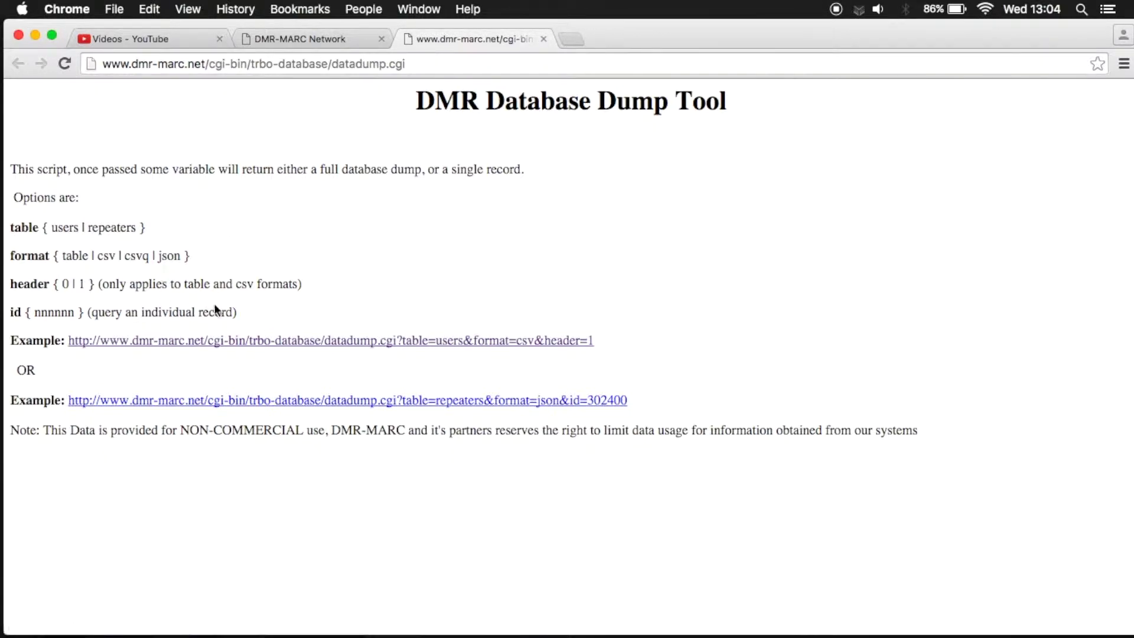
{"action": "left_click", "coordinate": [222, 334]}
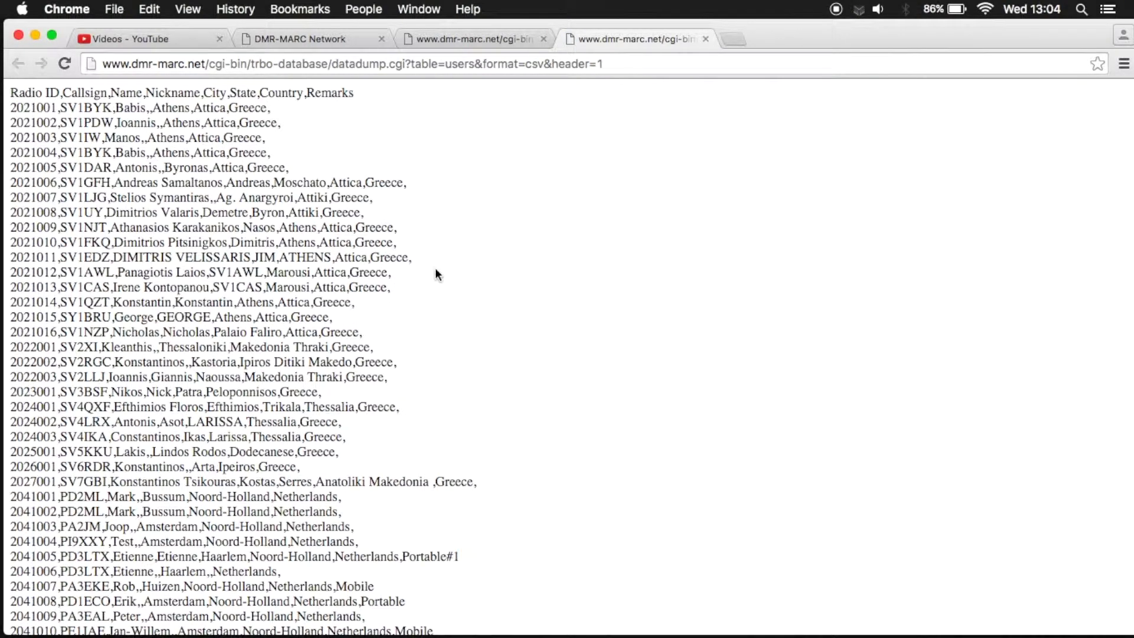
Step: Scroll the DMR-MARC users CSV listing, then bring the paused screencast forward
{"action": "scroll", "coordinate": [504, 237], "scroll_direction": "down", "scroll_amount": 15}
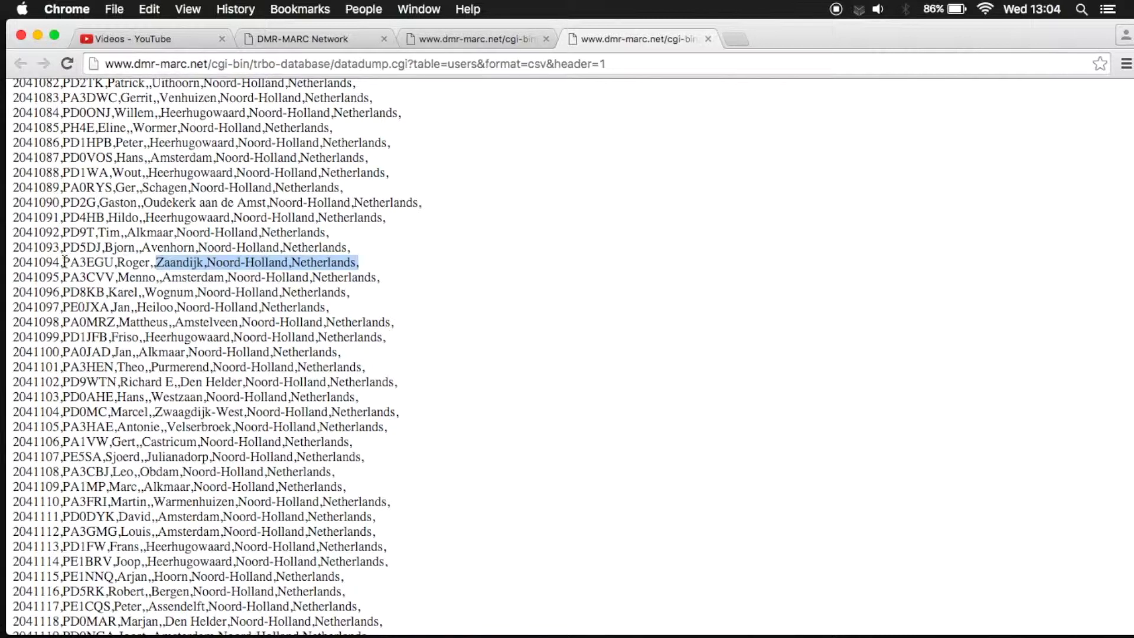
{"action": "mouse_move", "coordinate": [520, 597]}
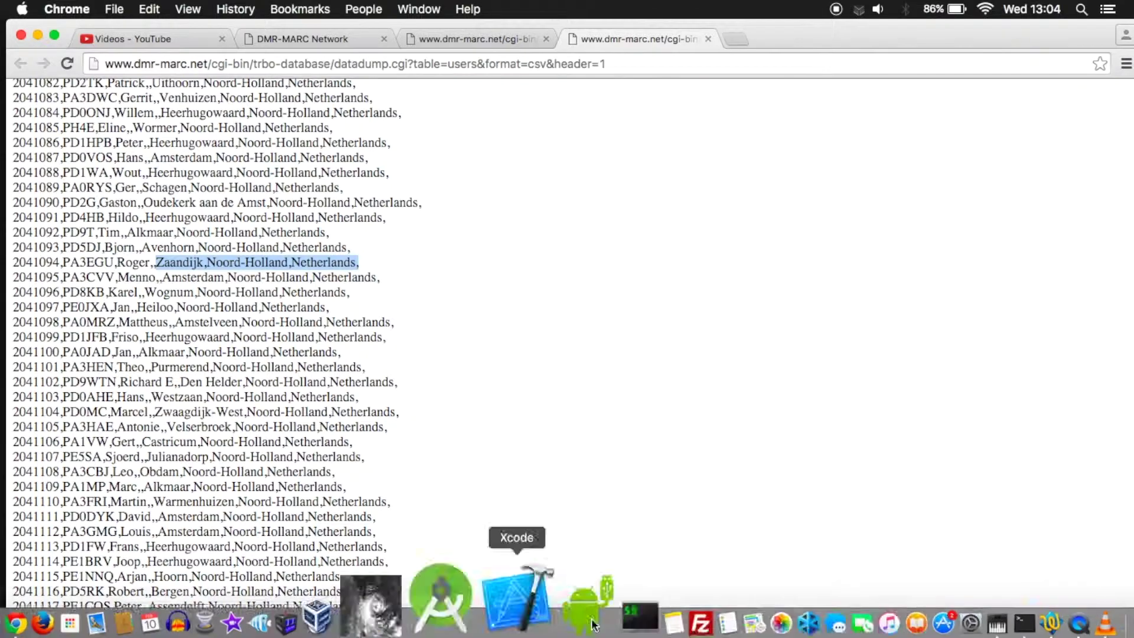
{"action": "left_click", "coordinate": [1002, 611]}
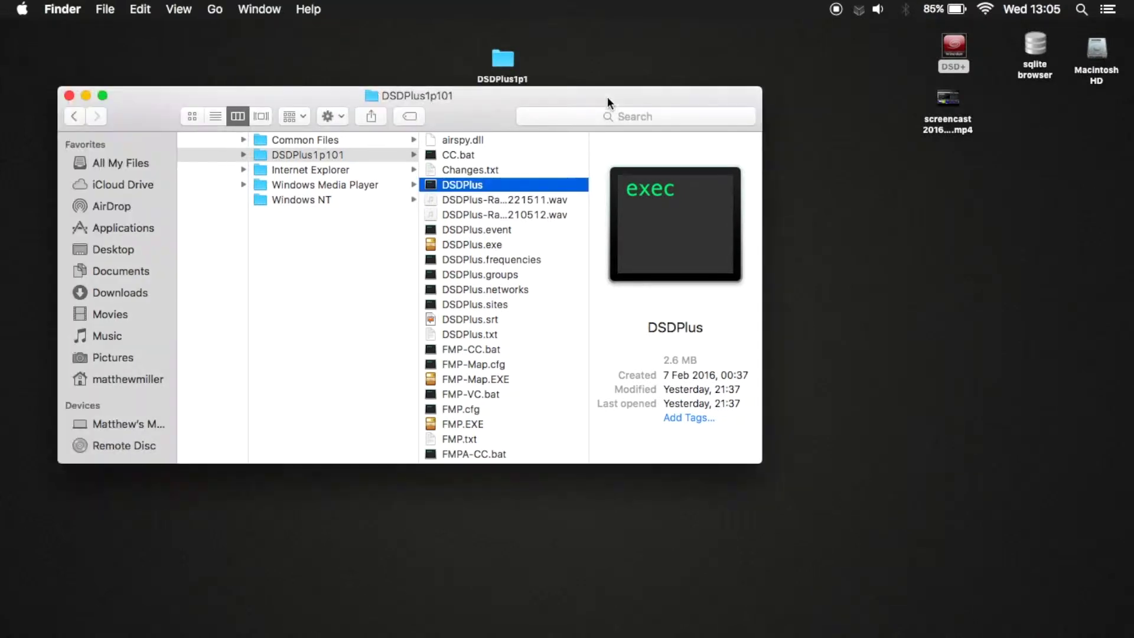
Step: Copy the DSDPlus file from DSDPlus1p101 and paste it near the top of the desktop
{"action": "right_click", "coordinate": [473, 186]}
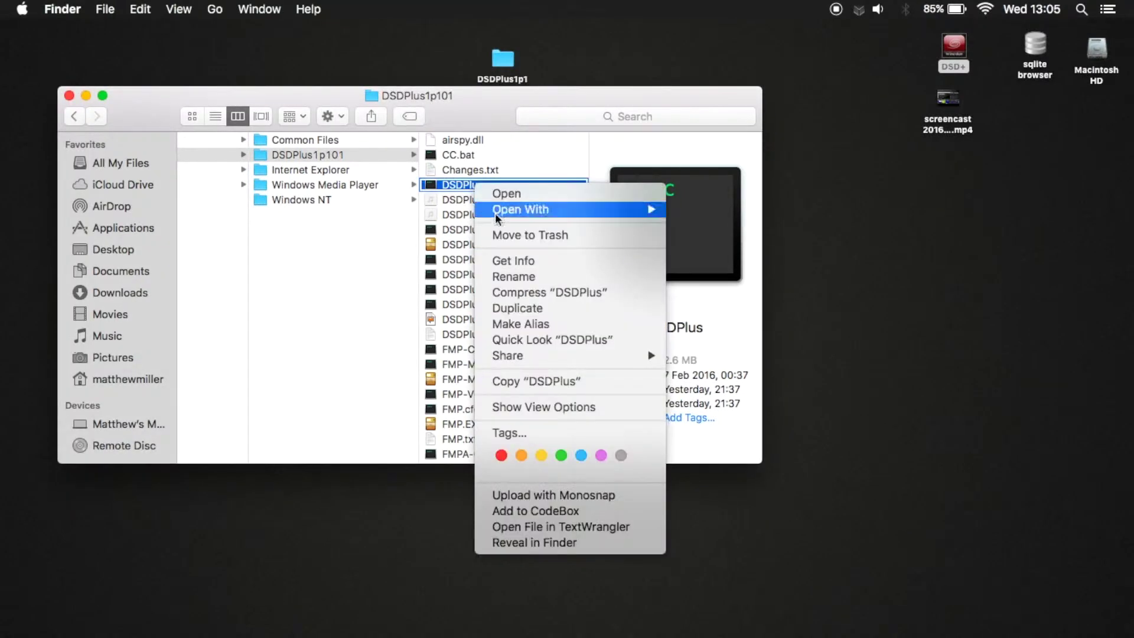
{"action": "left_click", "coordinate": [529, 381]}
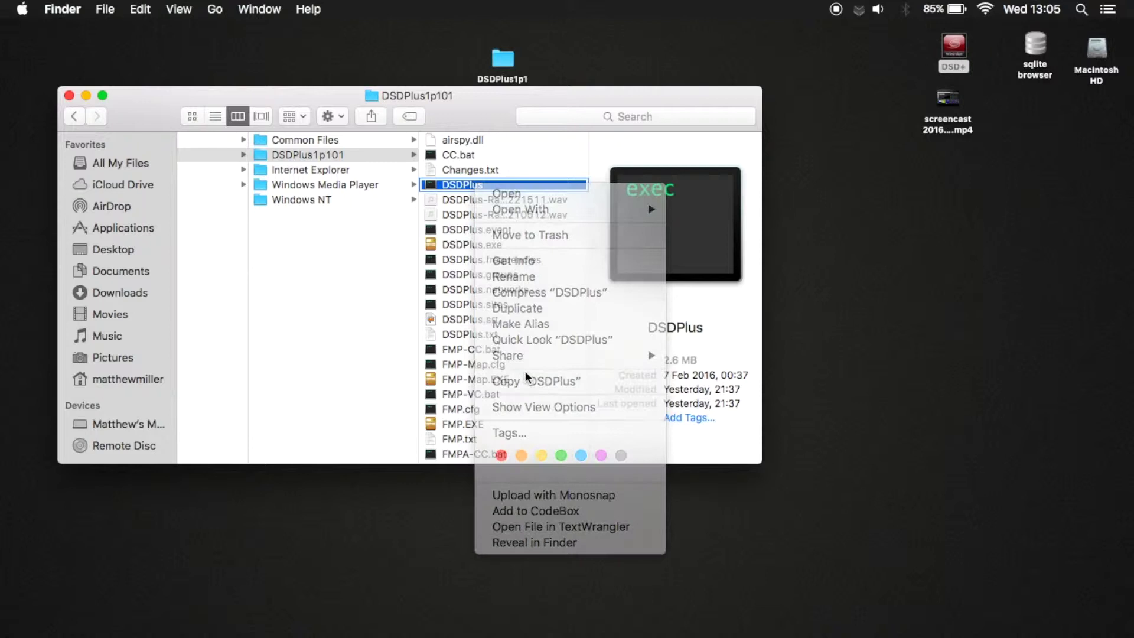
{"action": "right_click", "coordinate": [472, 186]}
{"action": "left_click", "coordinate": [525, 381]}
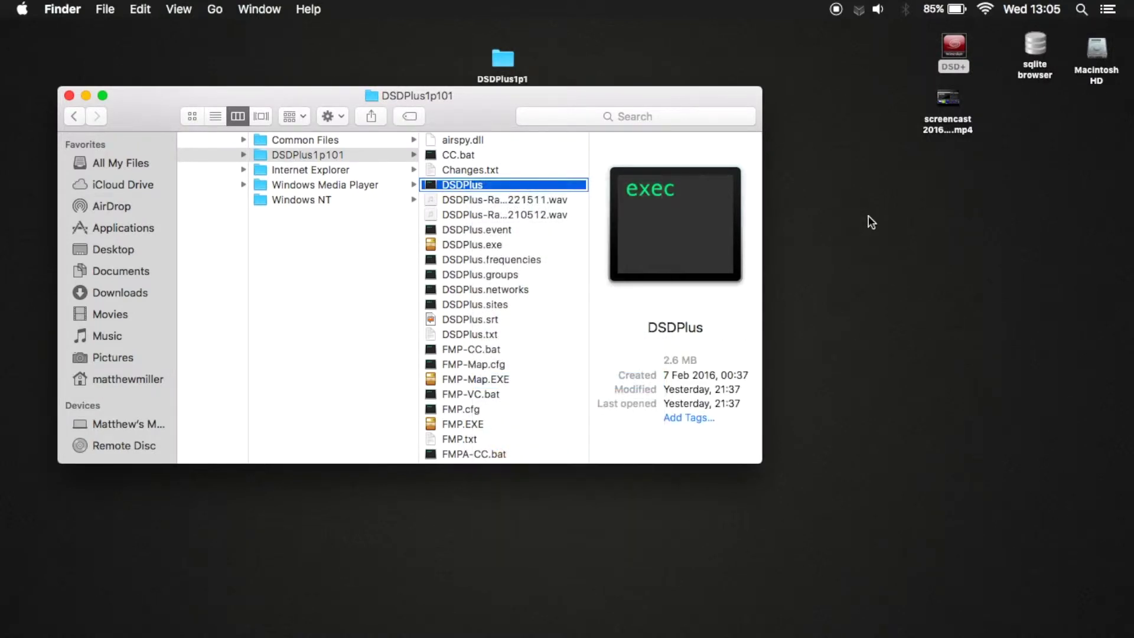
{"action": "right_click", "coordinate": [869, 215]}
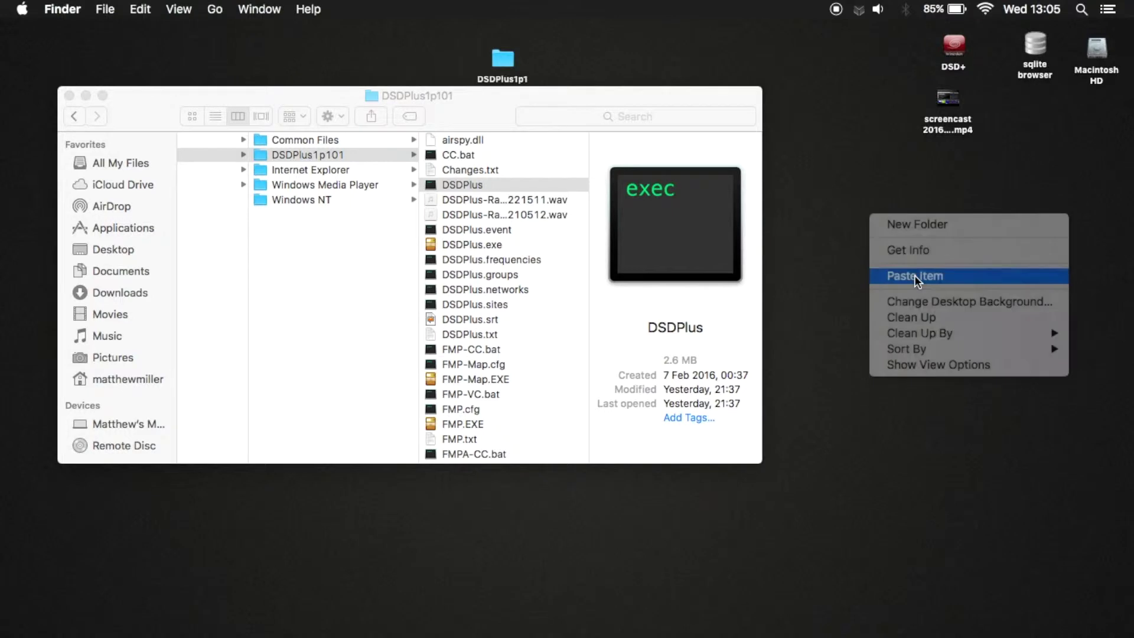
{"action": "left_click", "coordinate": [914, 275]}
{"action": "left_click_drag", "start_coordinate": [1103, 147], "coordinate": [810, 97]}
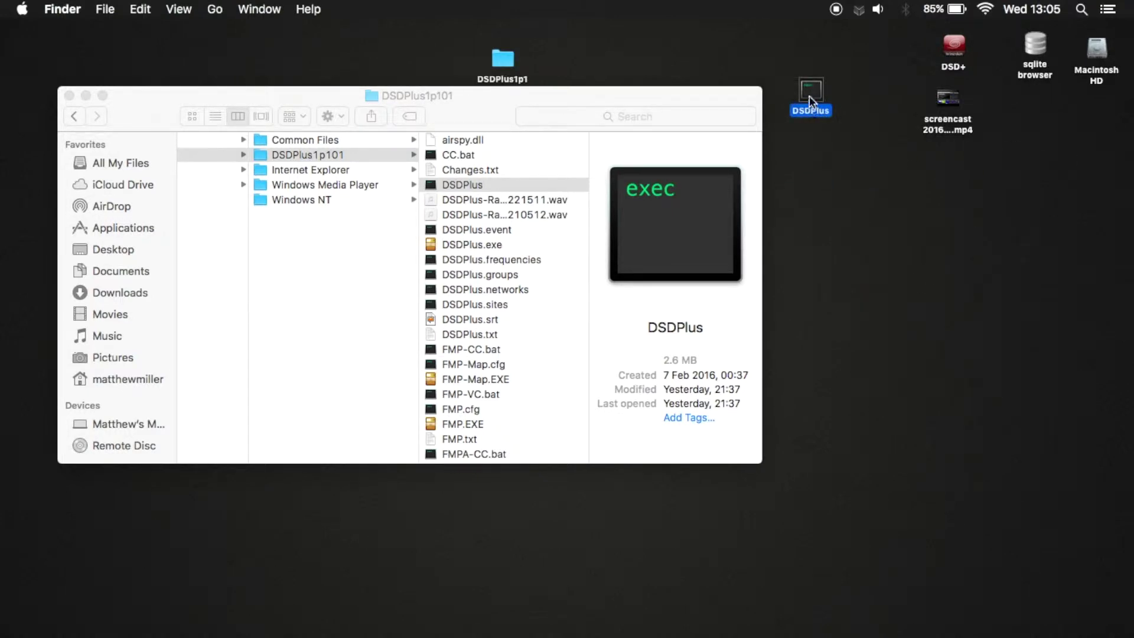
Step: Bring up the context menu of the desktop DSDPlus copy to check its open-with options
{"action": "right_click", "coordinate": [809, 96]}
{"action": "mouse_move", "coordinate": [824, 122]}
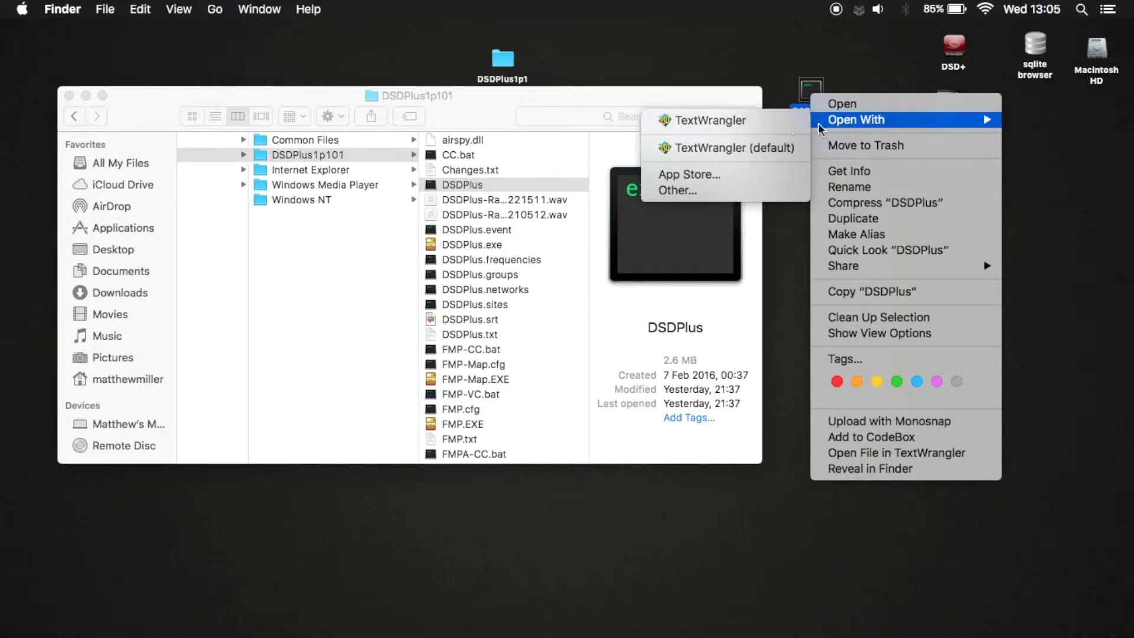
{"action": "left_click", "coordinate": [814, 98]}
{"action": "right_click", "coordinate": [813, 103]}
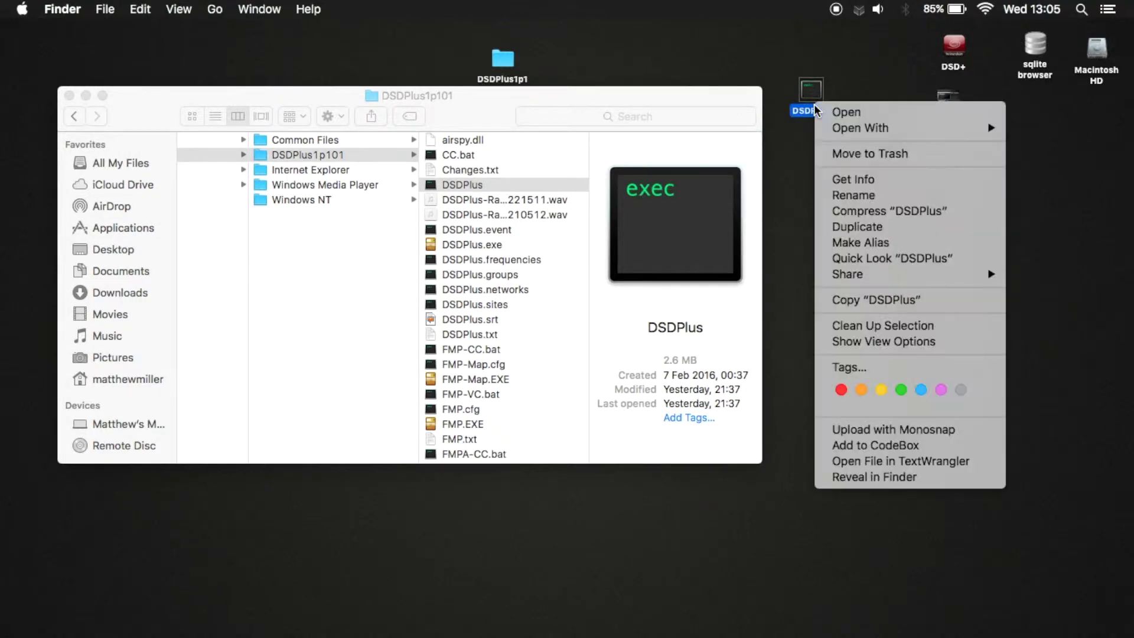
Step: Change the desktop DSDPlus file's extension to .csv in its Get Info panel
{"action": "left_click", "coordinate": [849, 179]}
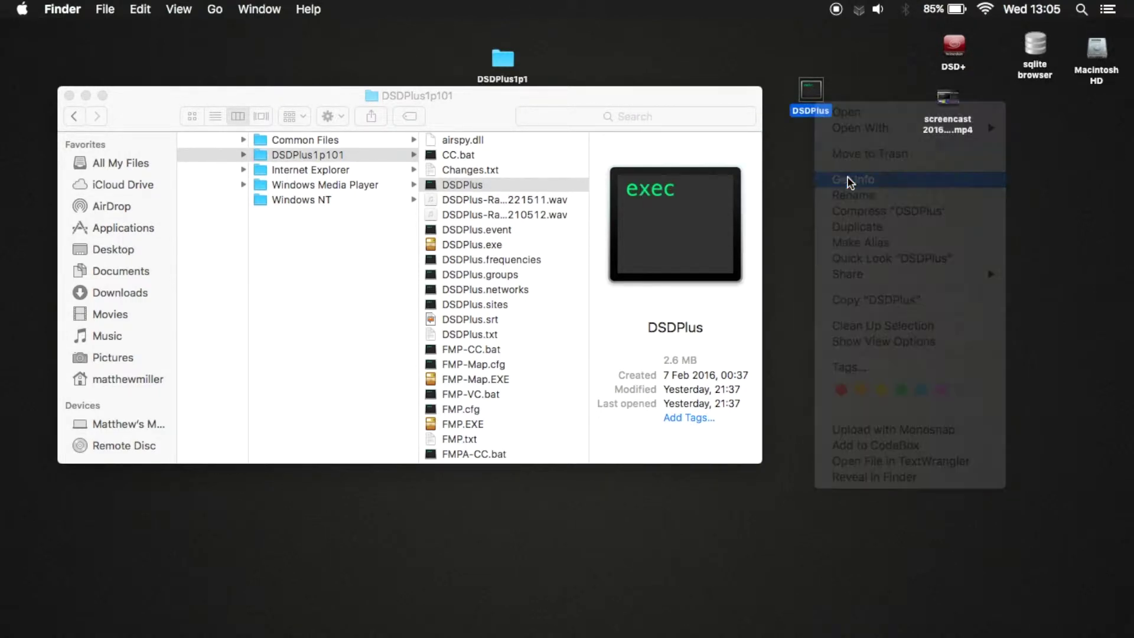
{"action": "left_click", "coordinate": [135, 325]}
{"action": "key", "text": "BackSpace"}
{"action": "key", "text": "BackSpace"}
{"action": "key", "text": "BackSpace"}
{"action": "key", "text": "BackSpace"}
{"action": "key", "text": "BackSpace"}
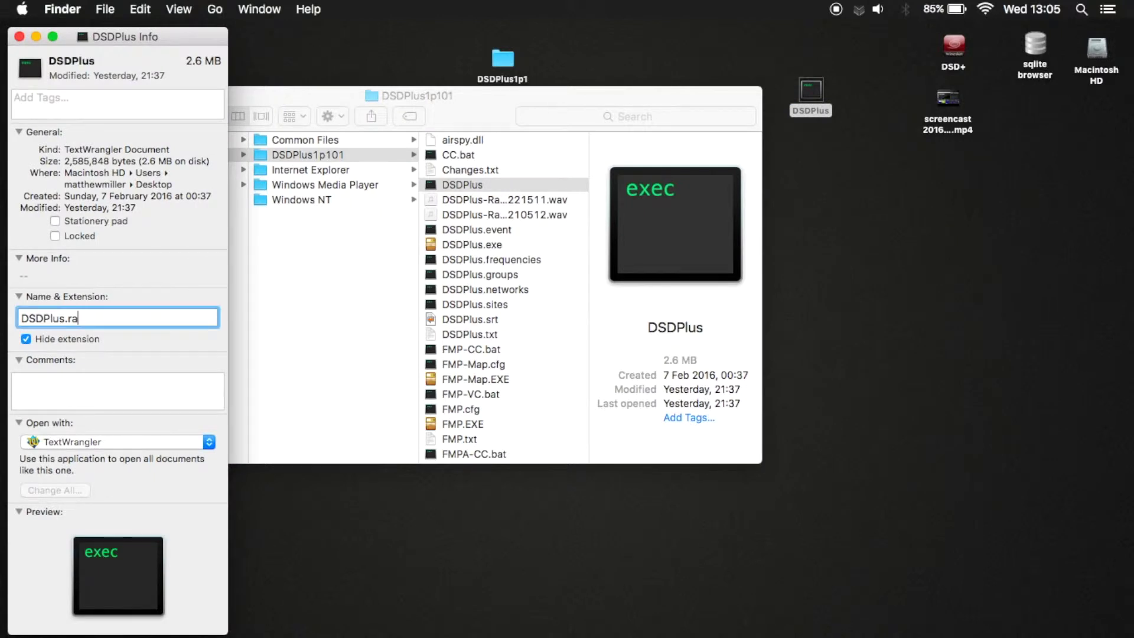
{"action": "type", "text": "csv"}
{"action": "key", "text": "Return"}
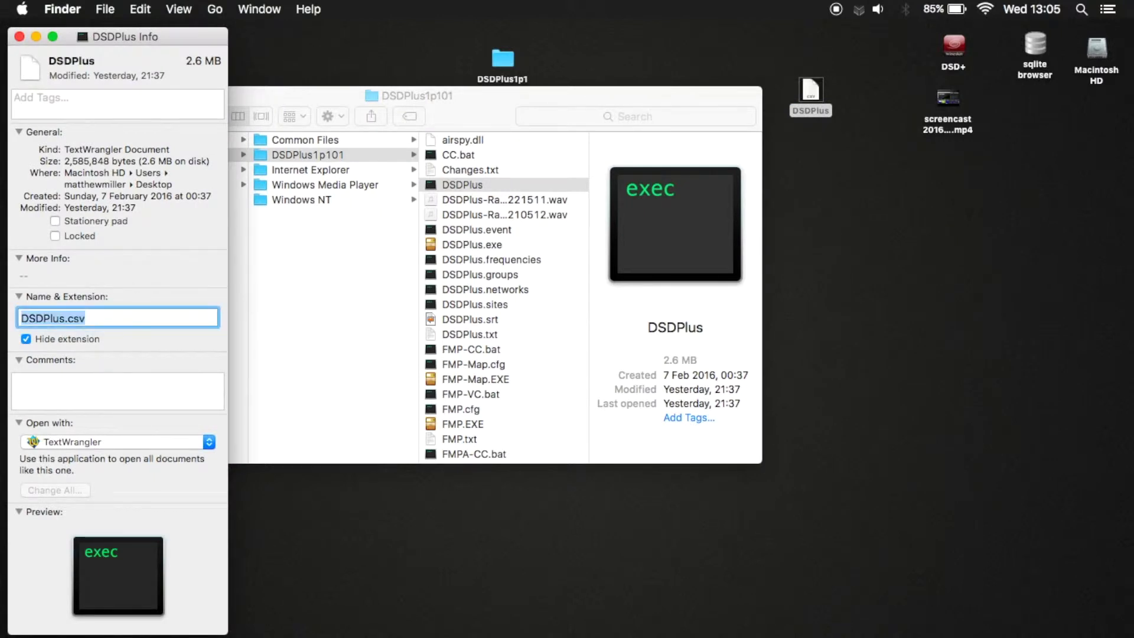
{"action": "left_click", "coordinate": [20, 37]}
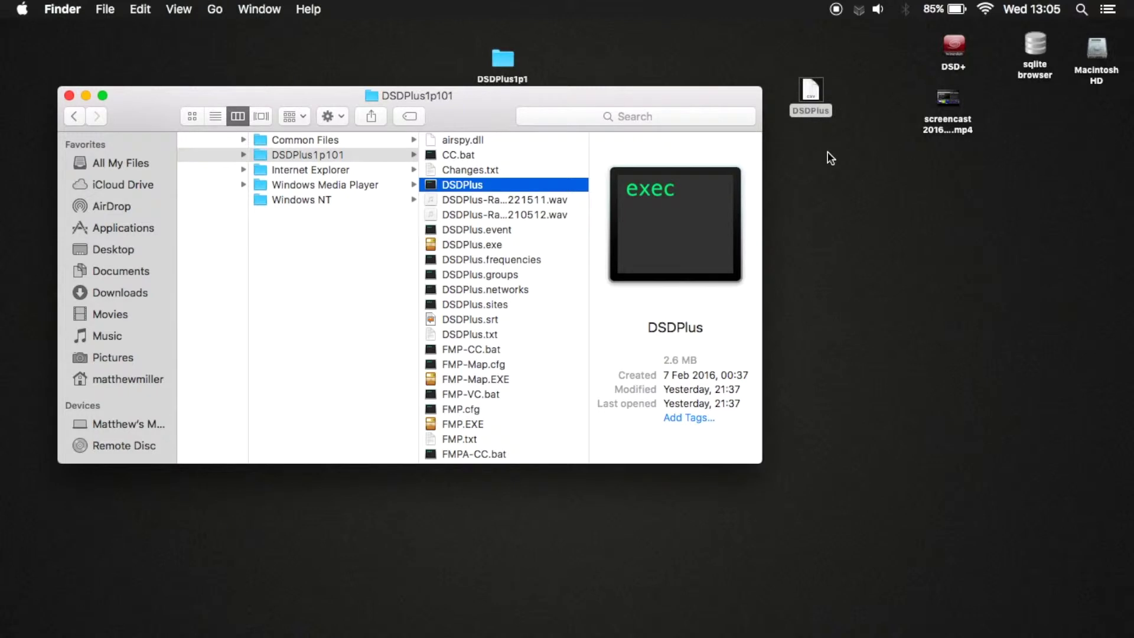
Step: Open the DSDPlus.csv file in Numbers using Open With > Other
{"action": "left_click", "coordinate": [815, 90]}
{"action": "right_click", "coordinate": [815, 91]}
{"action": "mouse_move", "coordinate": [826, 111]}
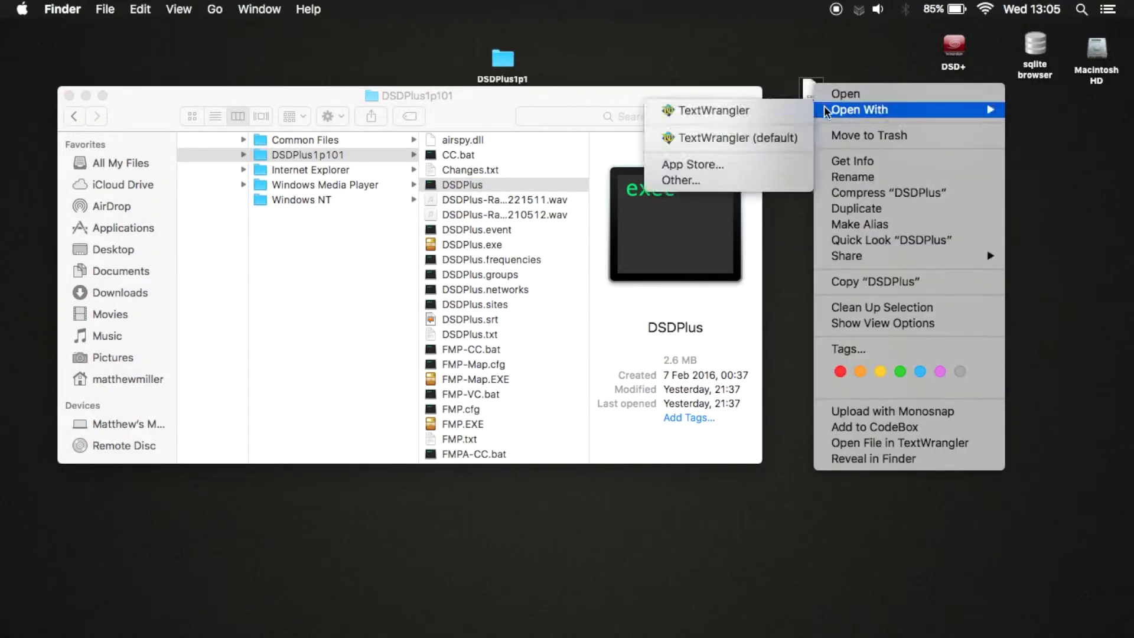
{"action": "left_click", "coordinate": [795, 56]}
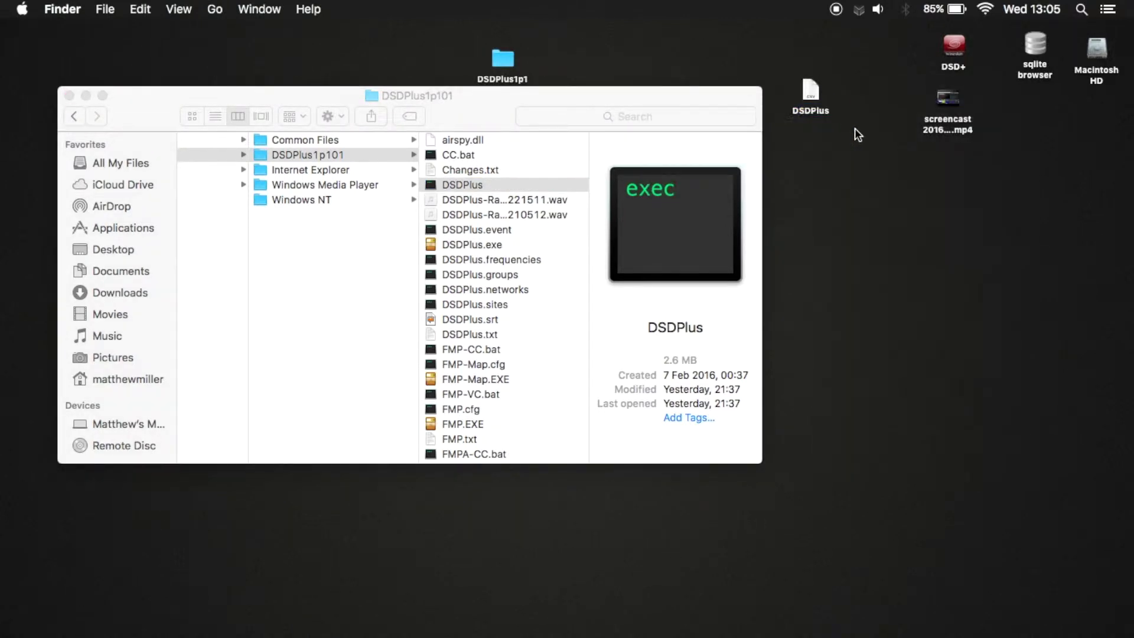
{"action": "left_click", "coordinate": [810, 95]}
{"action": "right_click", "coordinate": [809, 92]}
{"action": "mouse_move", "coordinate": [828, 112]}
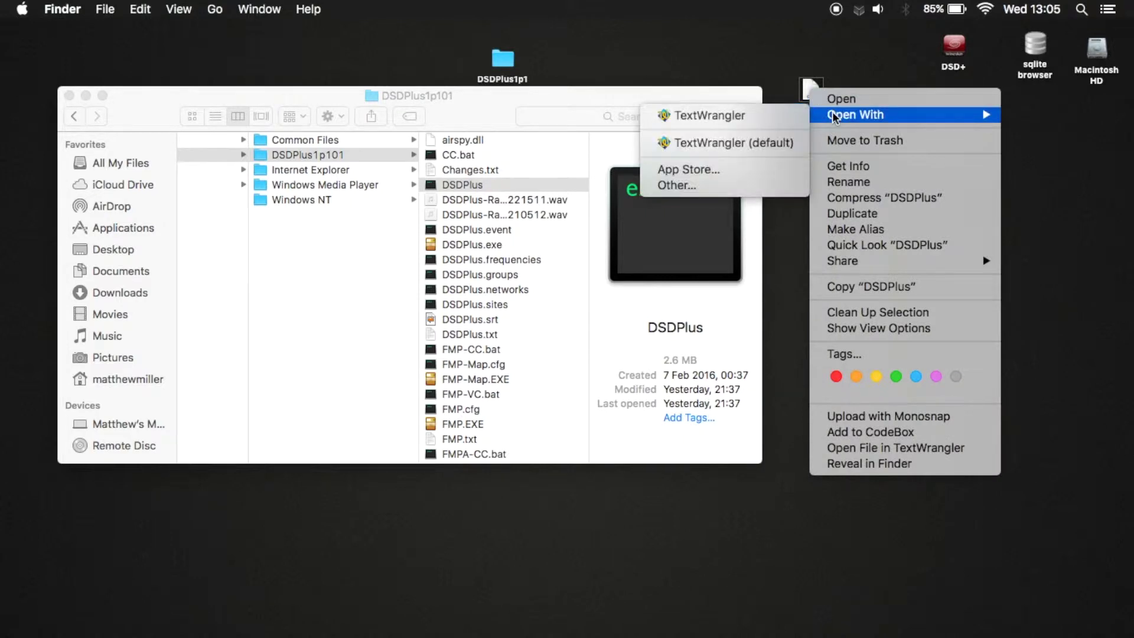
{"action": "left_click", "coordinate": [685, 185]}
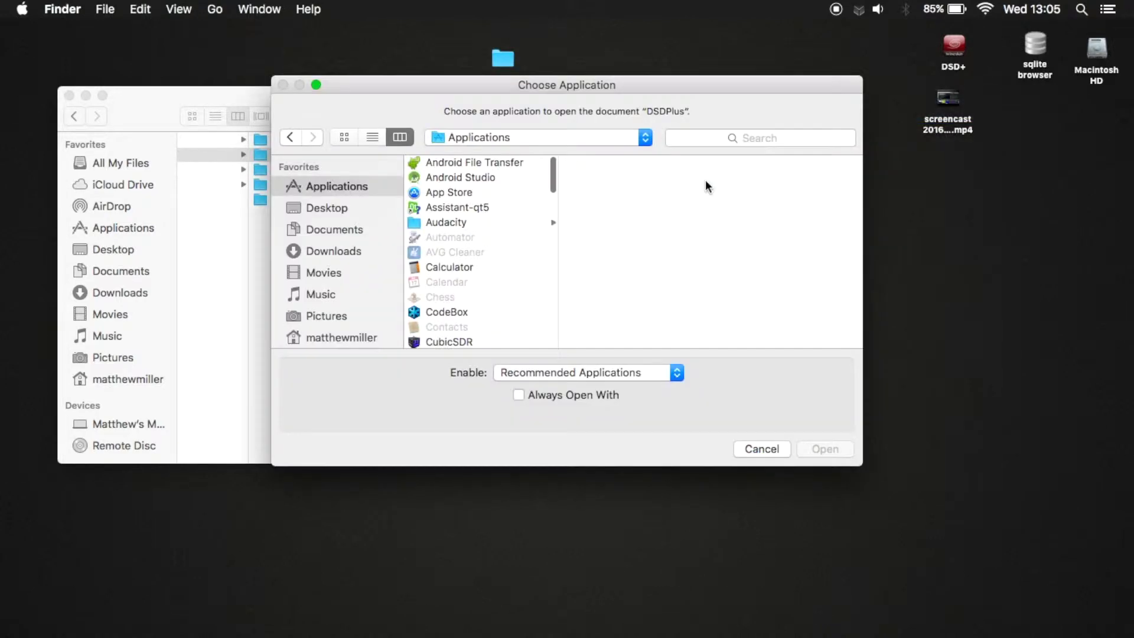
{"action": "scroll", "coordinate": [513, 254], "scroll_direction": "down", "scroll_amount": 10}
{"action": "scroll", "coordinate": [513, 254], "scroll_direction": "up", "scroll_amount": 6}
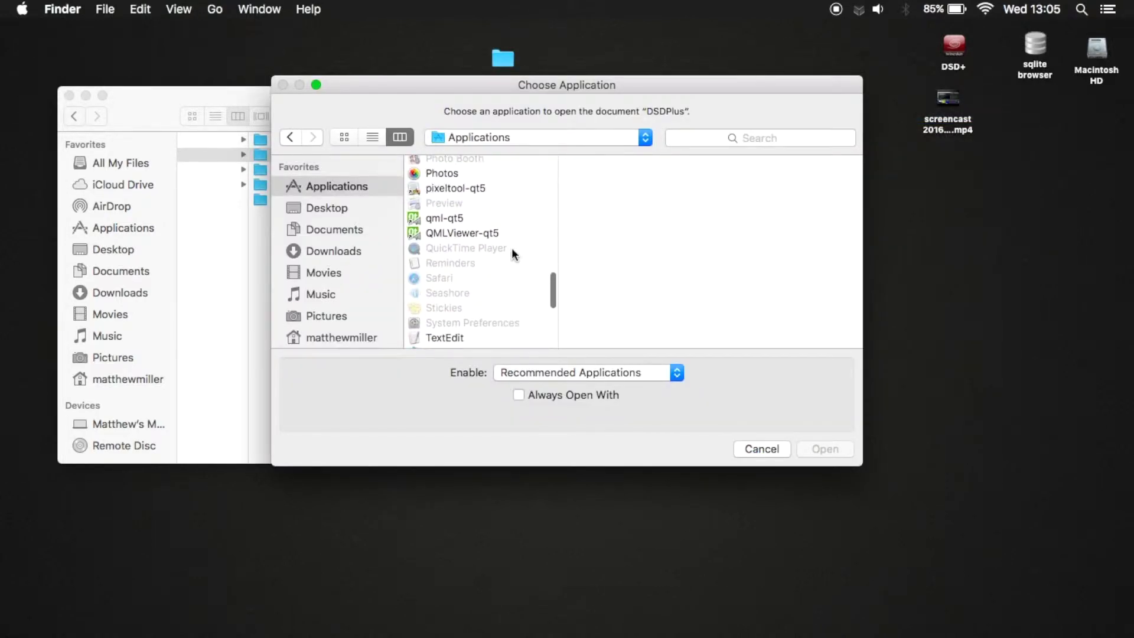
{"action": "scroll", "coordinate": [511, 254], "scroll_direction": "up", "scroll_amount": 2}
{"action": "left_click", "coordinate": [458, 259]}
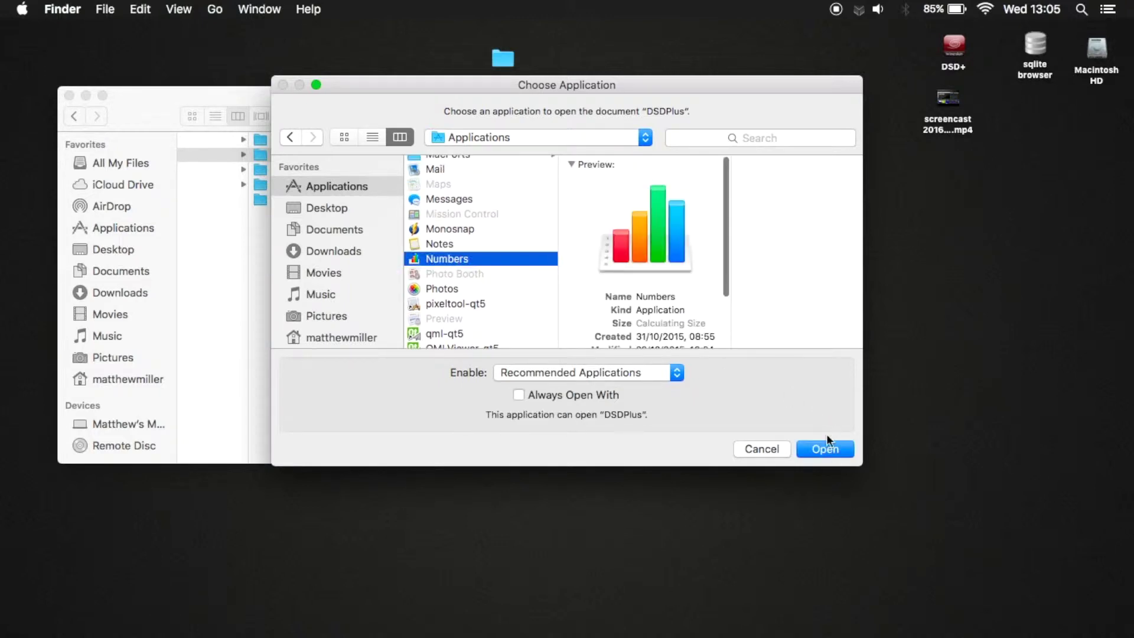
{"action": "left_click", "coordinate": [824, 450]}
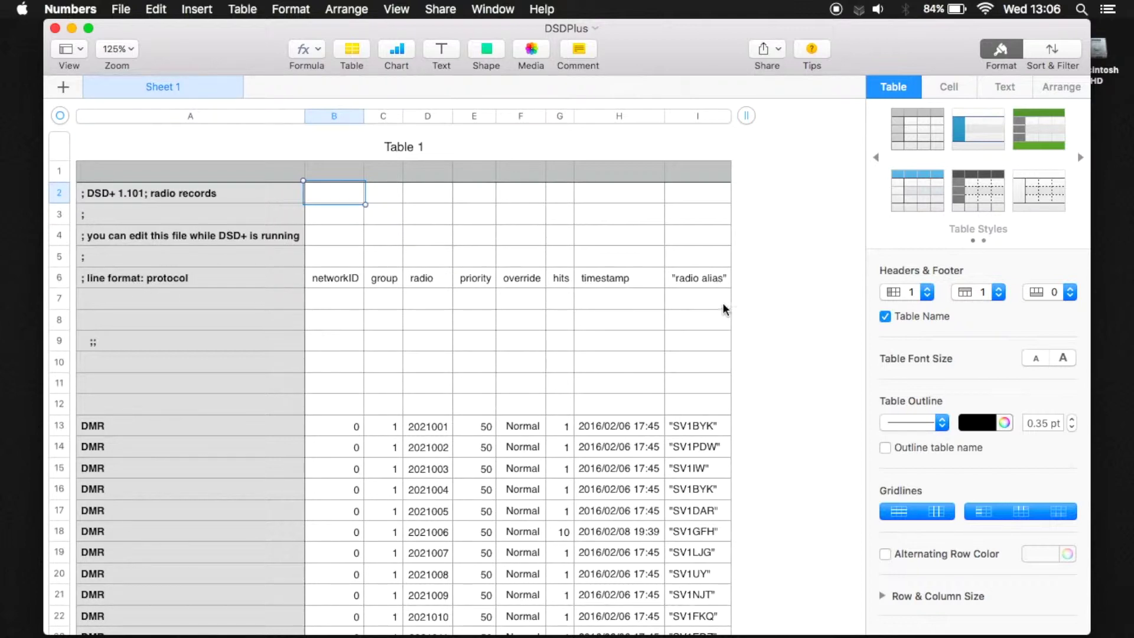
Step: Scroll the DSDPlus table's radio IDs and aliases, select the row 13 record, then quit Numbers
{"action": "scroll", "coordinate": [761, 376], "scroll_direction": "down", "scroll_amount": 5}
{"action": "scroll", "coordinate": [761, 376], "scroll_direction": "down", "scroll_amount": 20}
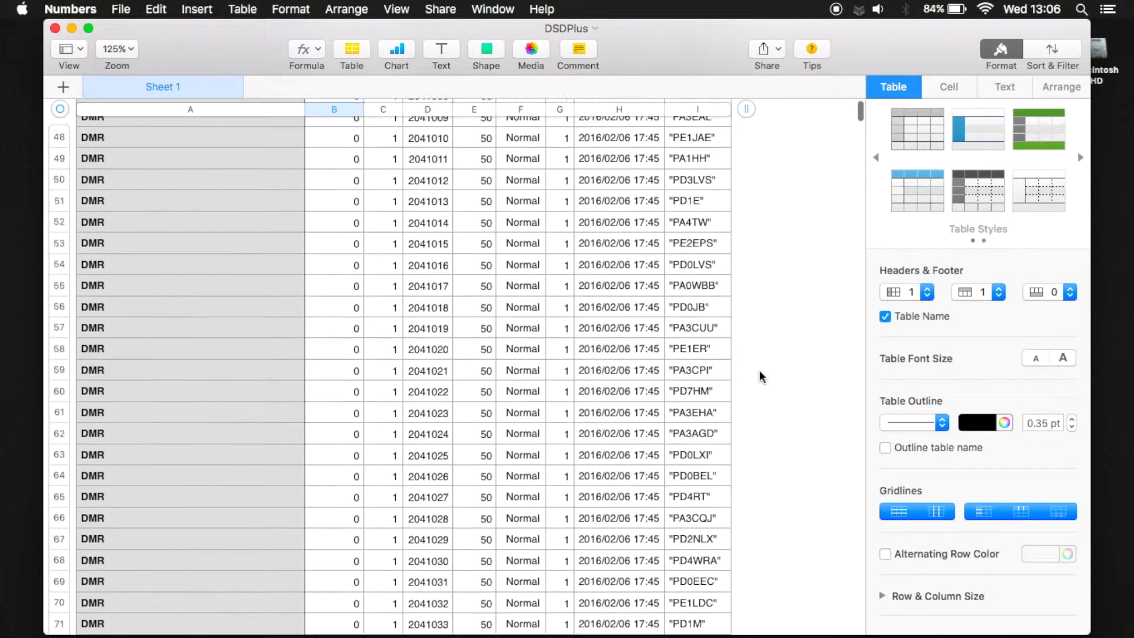
{"action": "scroll", "coordinate": [761, 376], "scroll_direction": "up", "scroll_amount": 20}
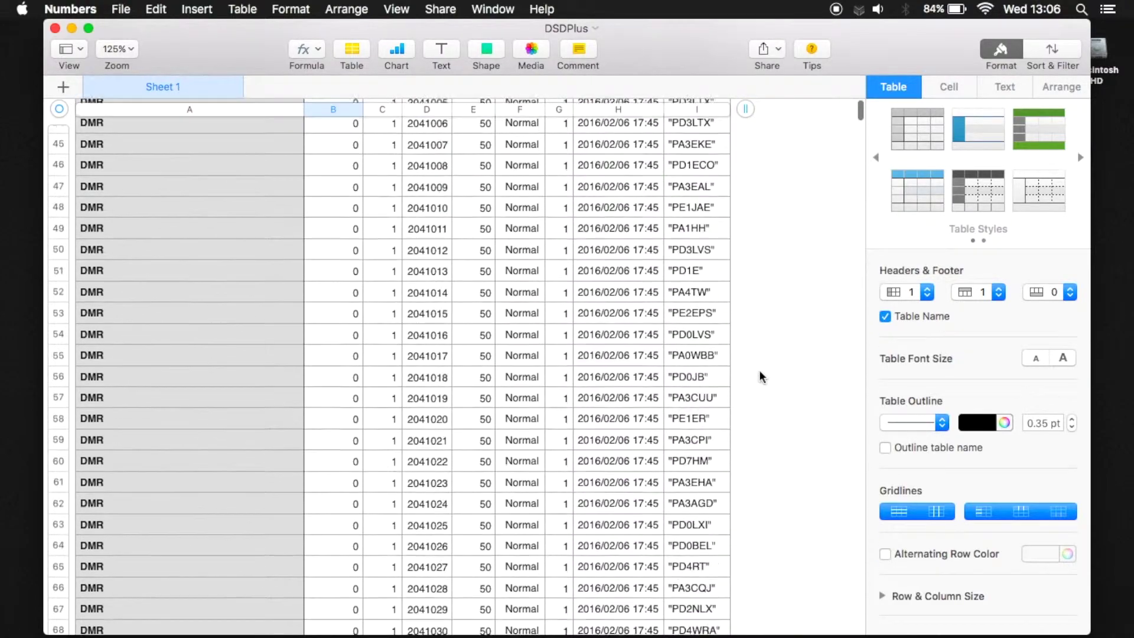
{"action": "scroll", "coordinate": [762, 376], "scroll_direction": "up", "scroll_amount": 5}
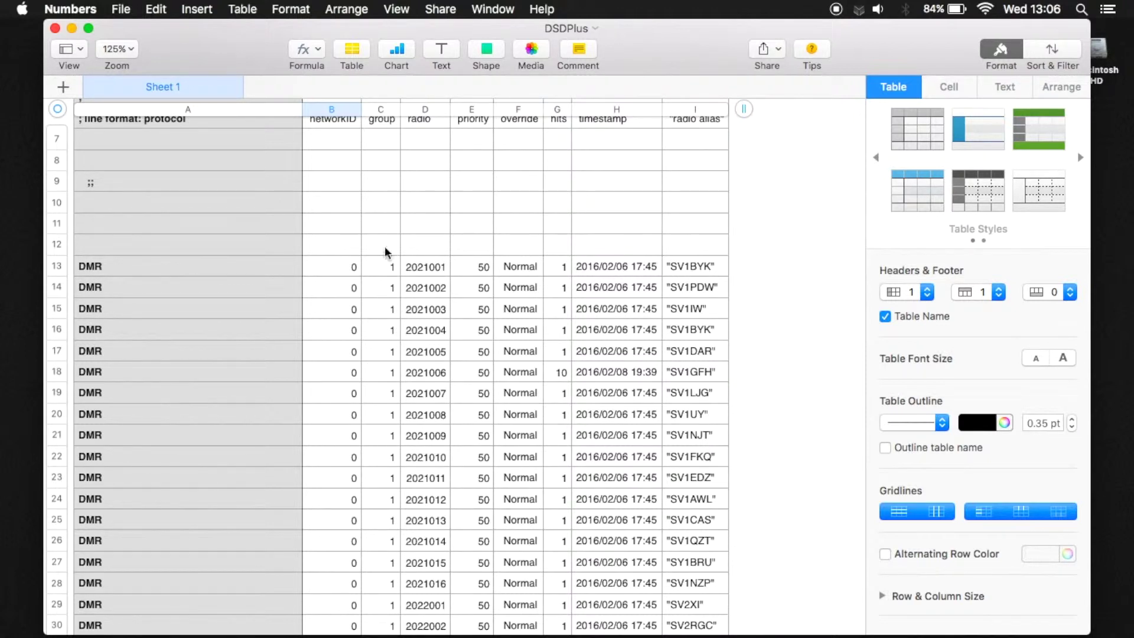
{"action": "left_click", "coordinate": [56, 265]}
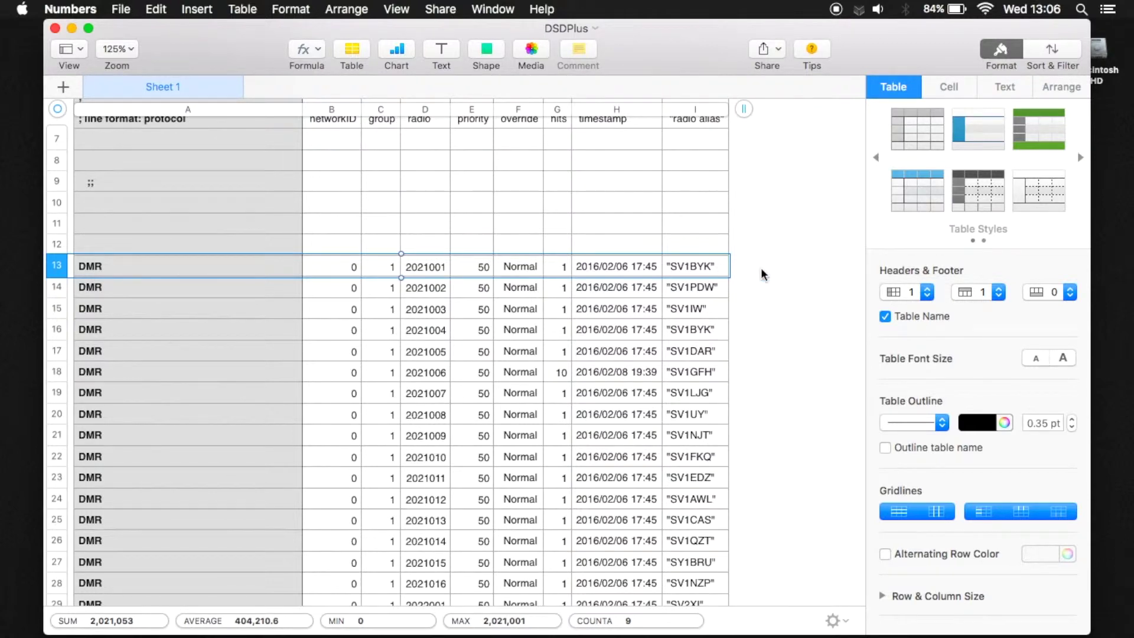
{"action": "scroll", "coordinate": [762, 274], "scroll_direction": "up", "scroll_amount": 2}
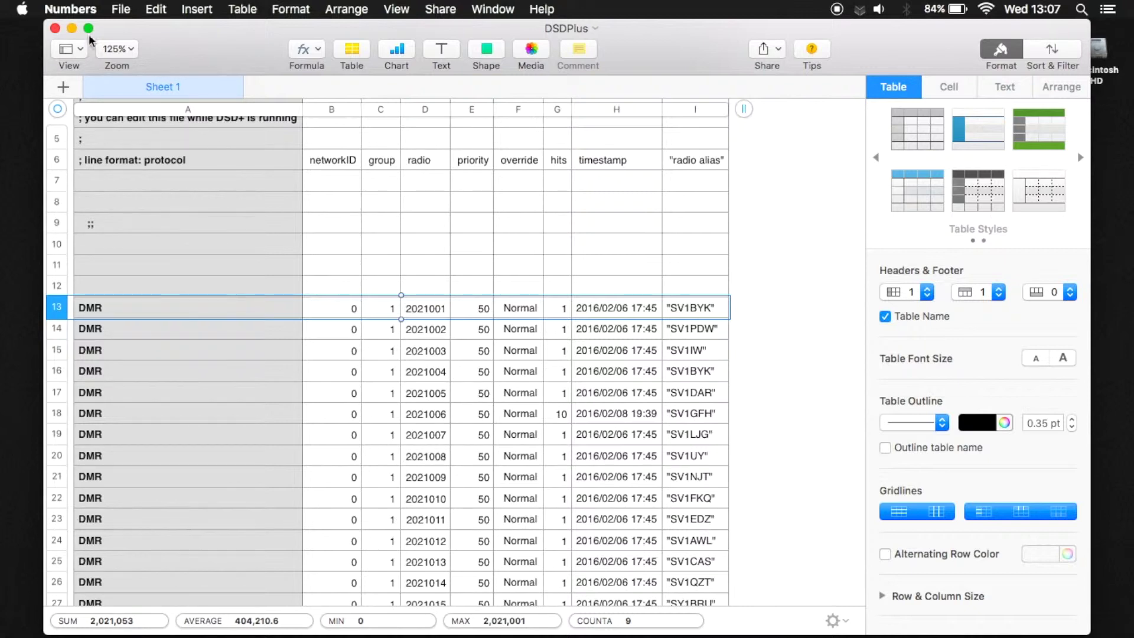
{"action": "left_click", "coordinate": [70, 9]}
{"action": "left_click", "coordinate": [71, 184]}
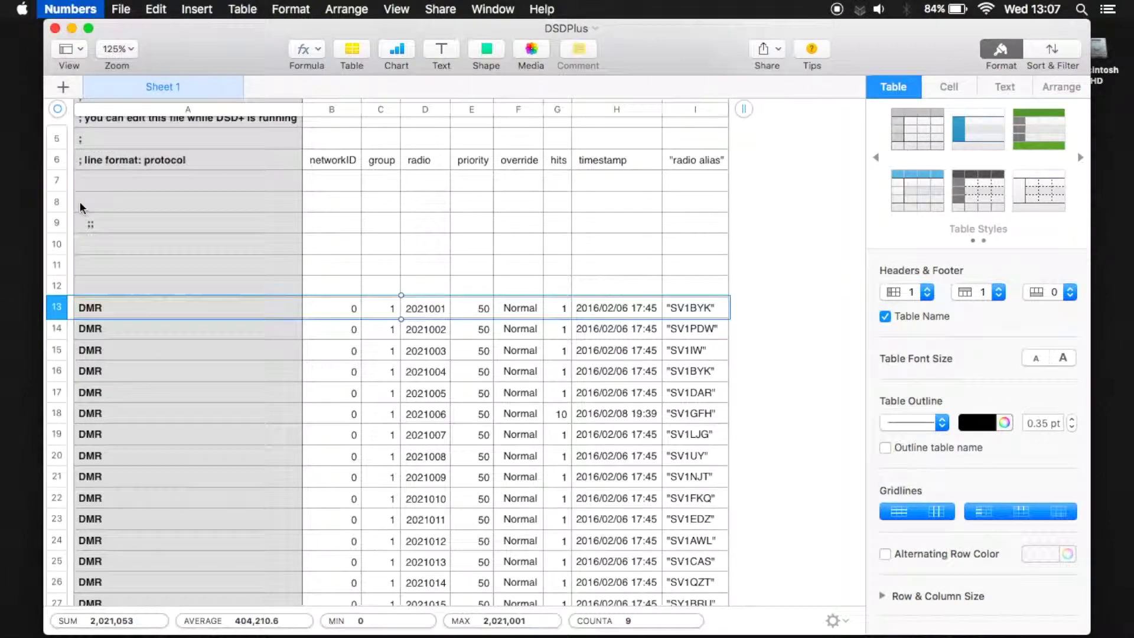
Step: Close the DSDPlus1p101 folder window, deselect the desktop file, and bring VLC forward
{"action": "left_click_drag", "start_coordinate": [517, 112], "coordinate": [520, 131]}
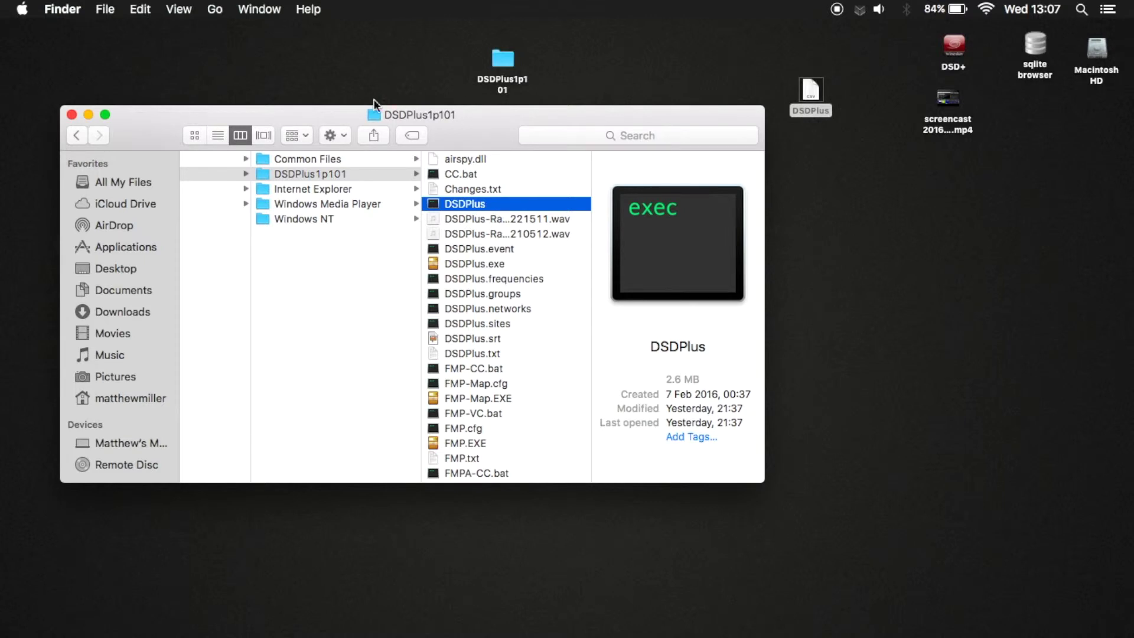
{"action": "left_click", "coordinate": [71, 115]}
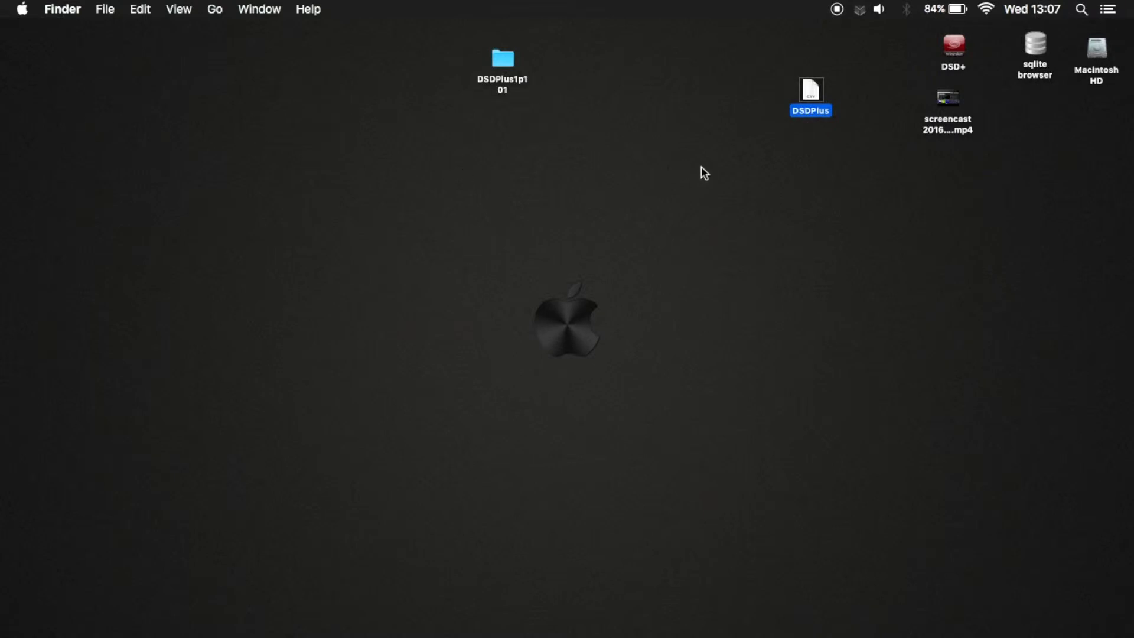
{"action": "left_click", "coordinate": [731, 174]}
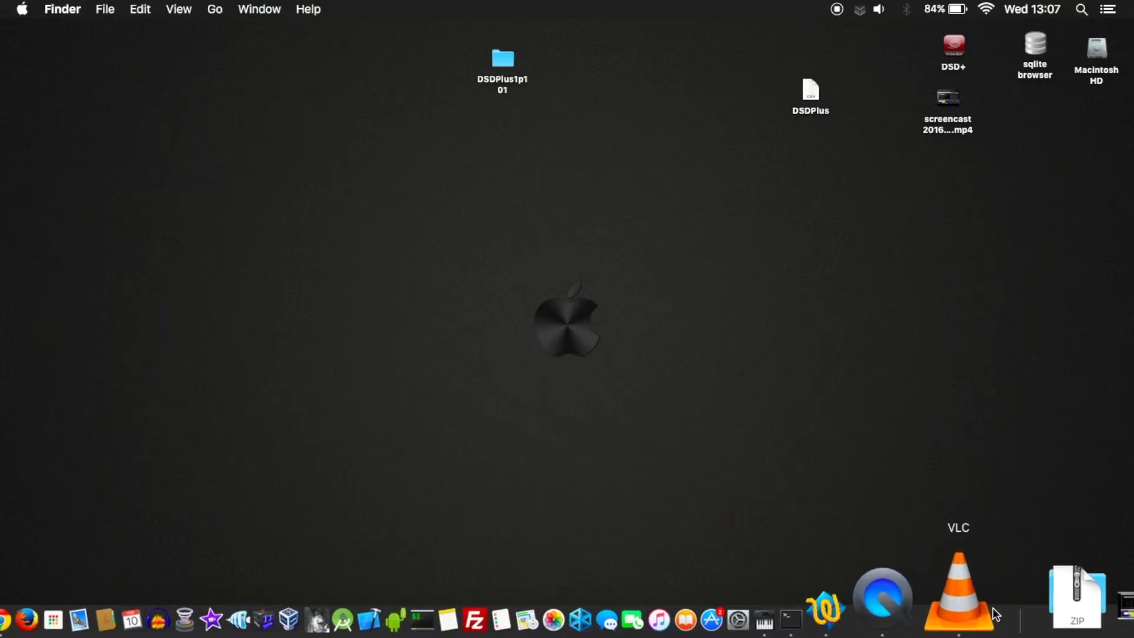
{"action": "left_click", "coordinate": [981, 602]}
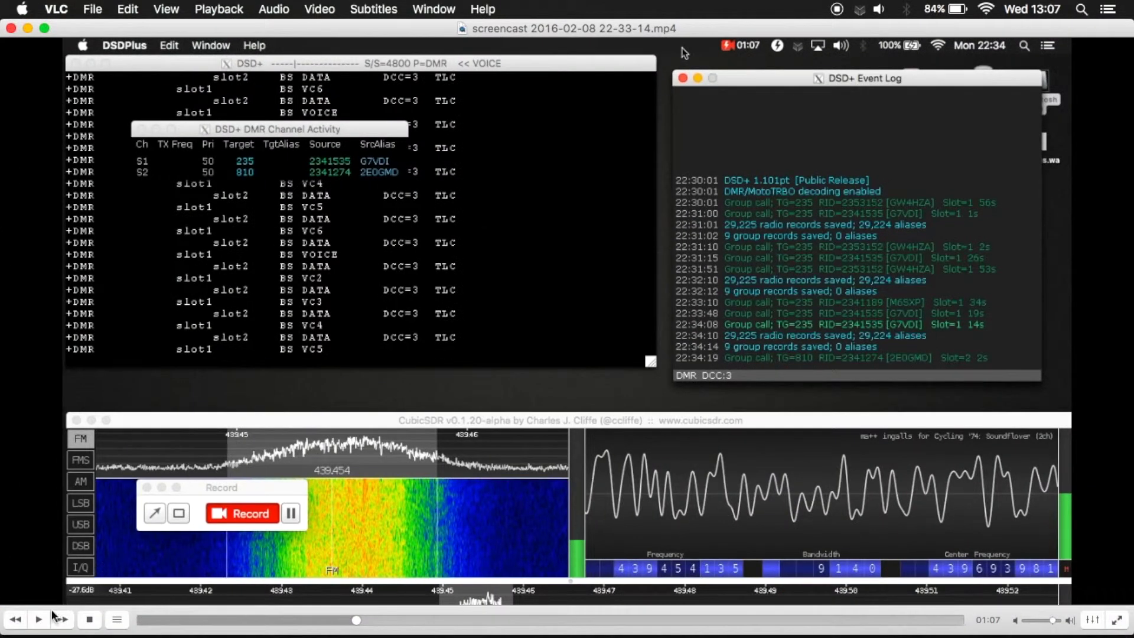
Step: Resume playback of the DSD+ screencast in VLC from 01:07
{"action": "left_click", "coordinate": [39, 619]}
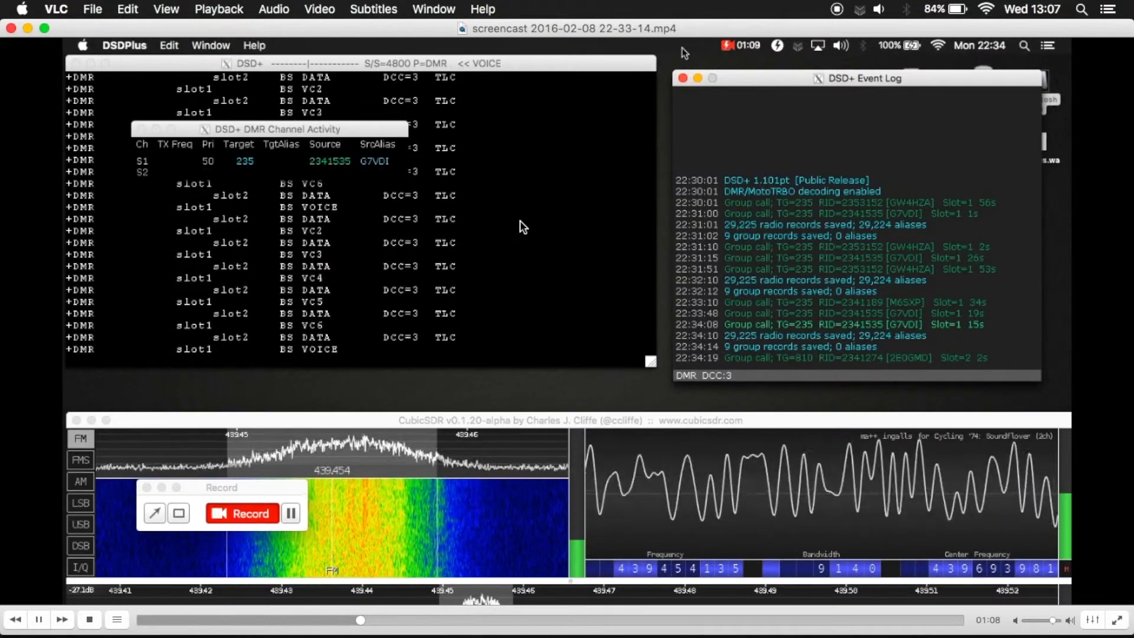